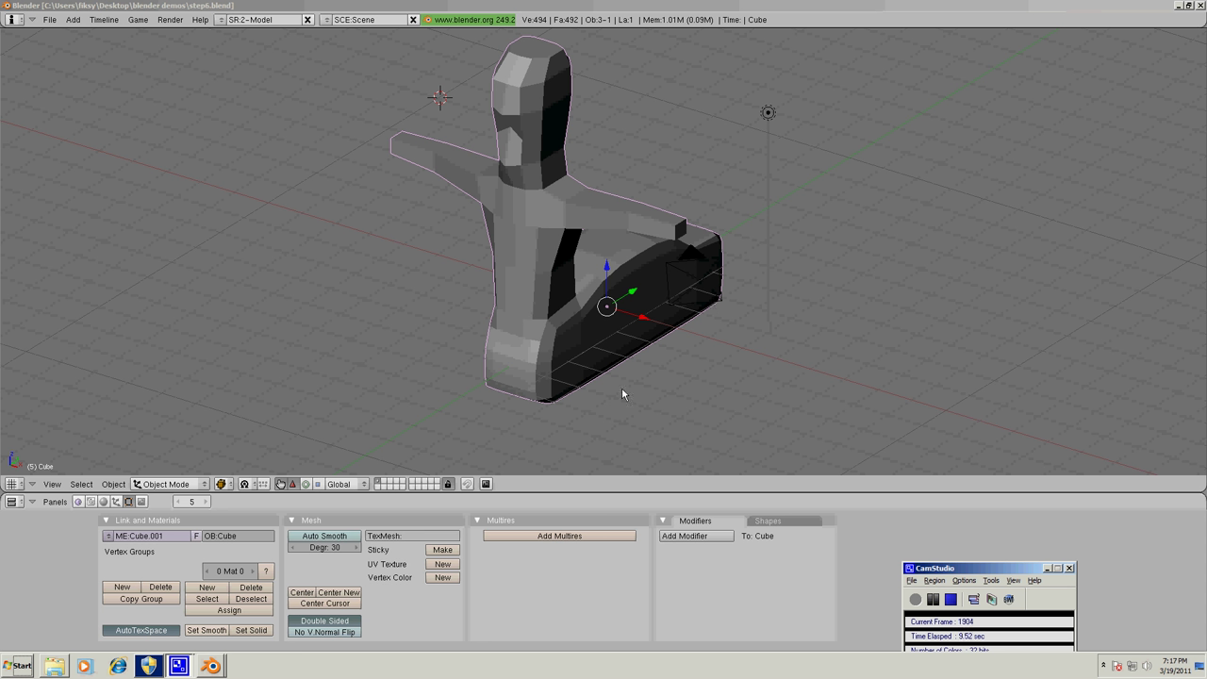
Turn the figure model slightly, then orbit the view to inspect it from above and the sides.
{"action": "key", "text": "r"}
{"action": "left_click", "coordinate": [590, 378]}
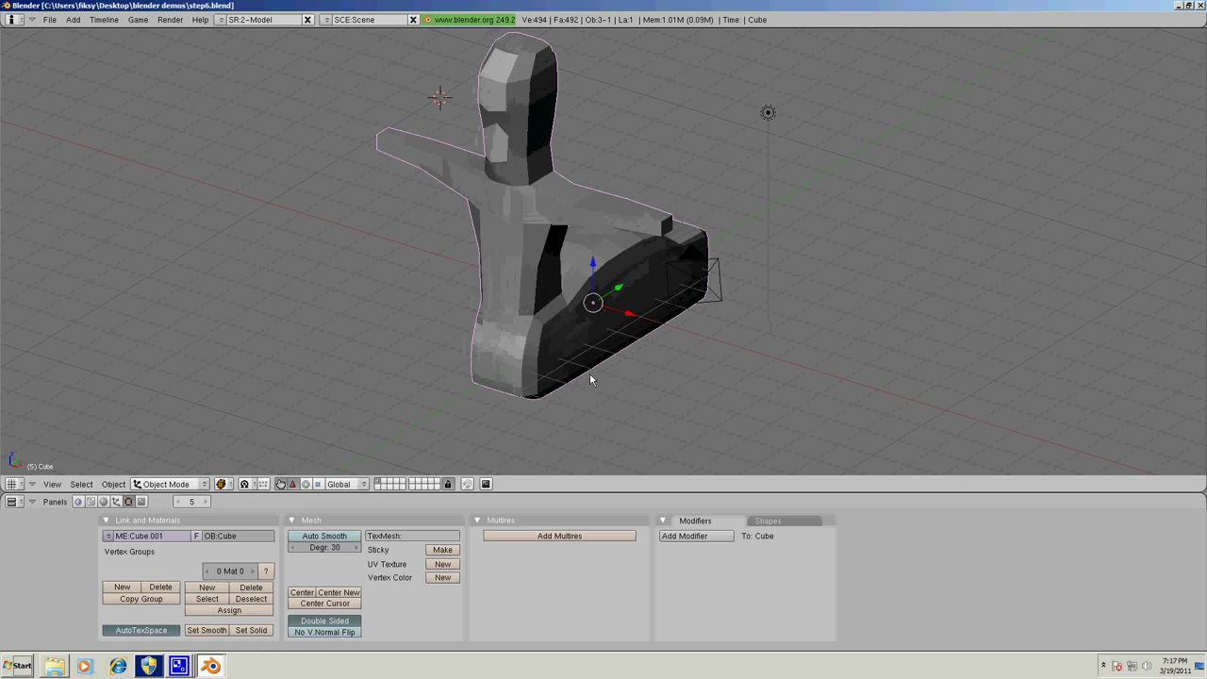
{"action": "middle_click_drag", "start_coordinate": [590, 377], "coordinate": [535, 320]}
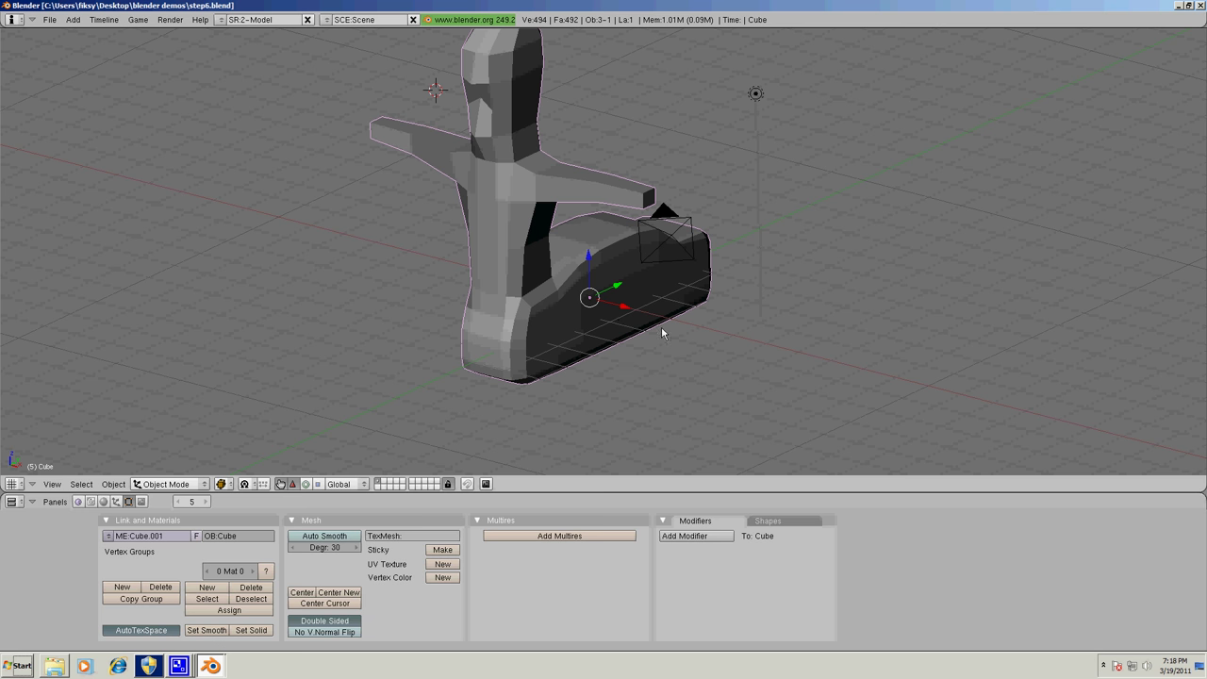
{"action": "middle_click_drag", "start_coordinate": [638, 386], "coordinate": [608, 370]}
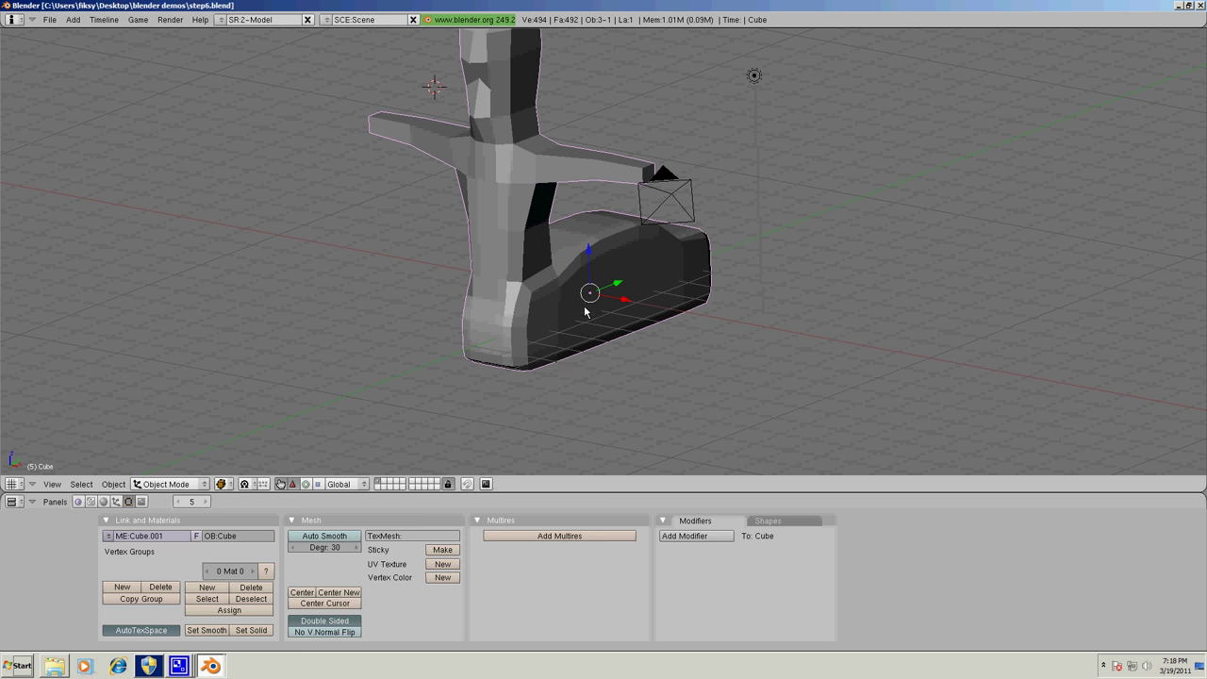
{"action": "middle_click_drag", "start_coordinate": [592, 397], "coordinate": [602, 448]}
{"action": "middle_click_drag", "start_coordinate": [582, 375], "coordinate": [583, 374]}
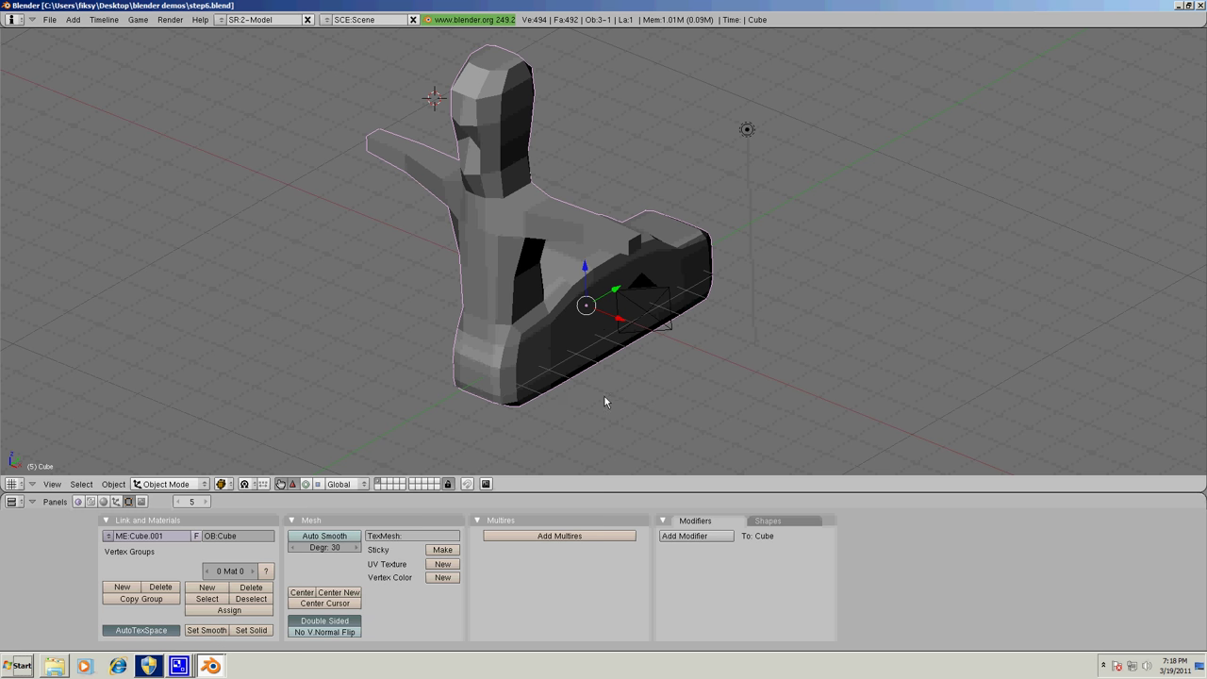
Add a mesh cylinder with 32 vertices, radius 1.00 and depth 2.00.
{"action": "left_click", "coordinate": [73, 23]}
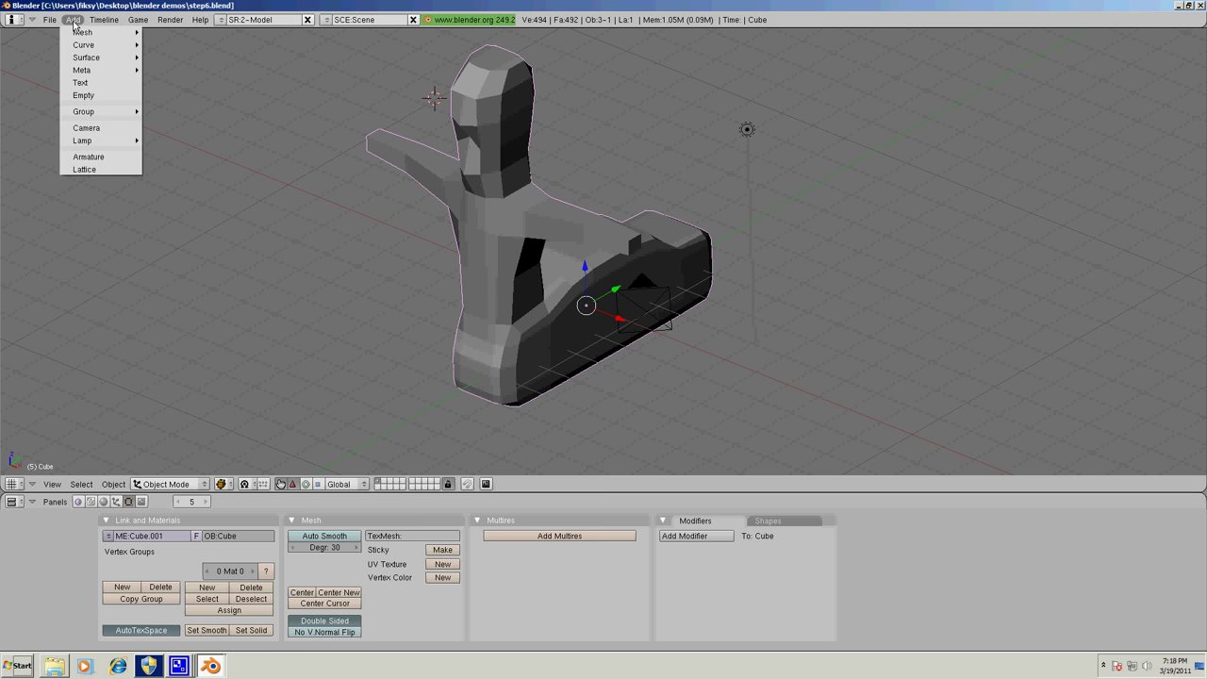
{"action": "mouse_move", "coordinate": [77, 36]}
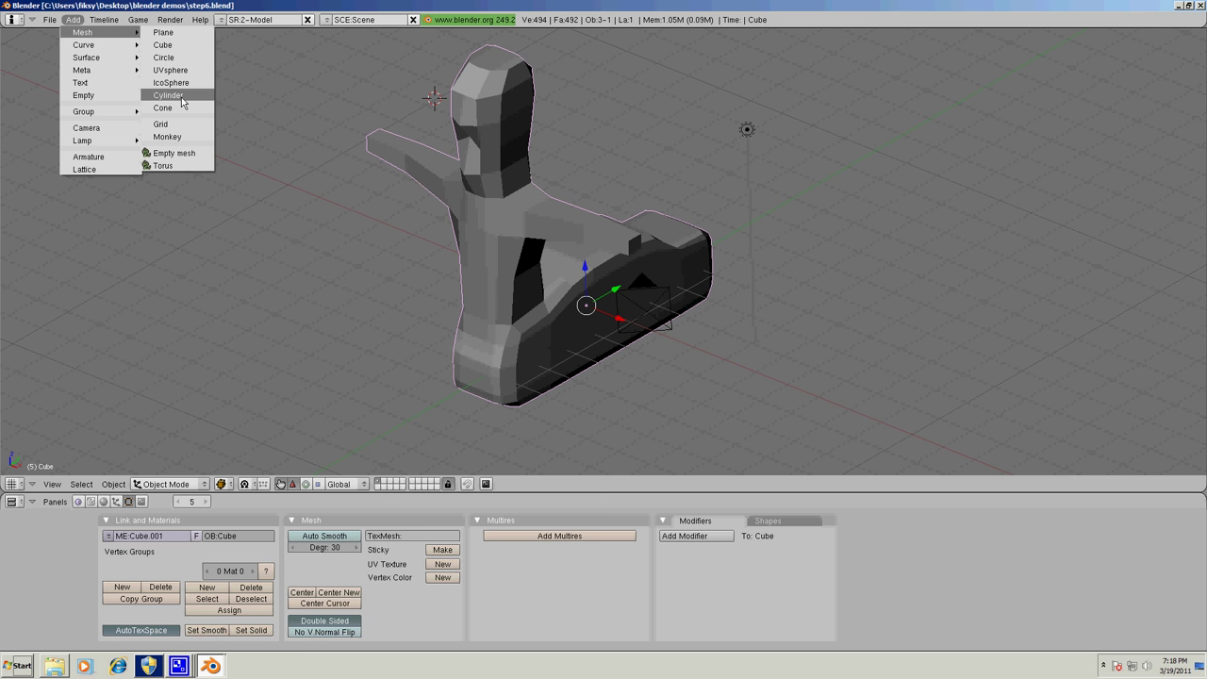
{"action": "left_click", "coordinate": [169, 95]}
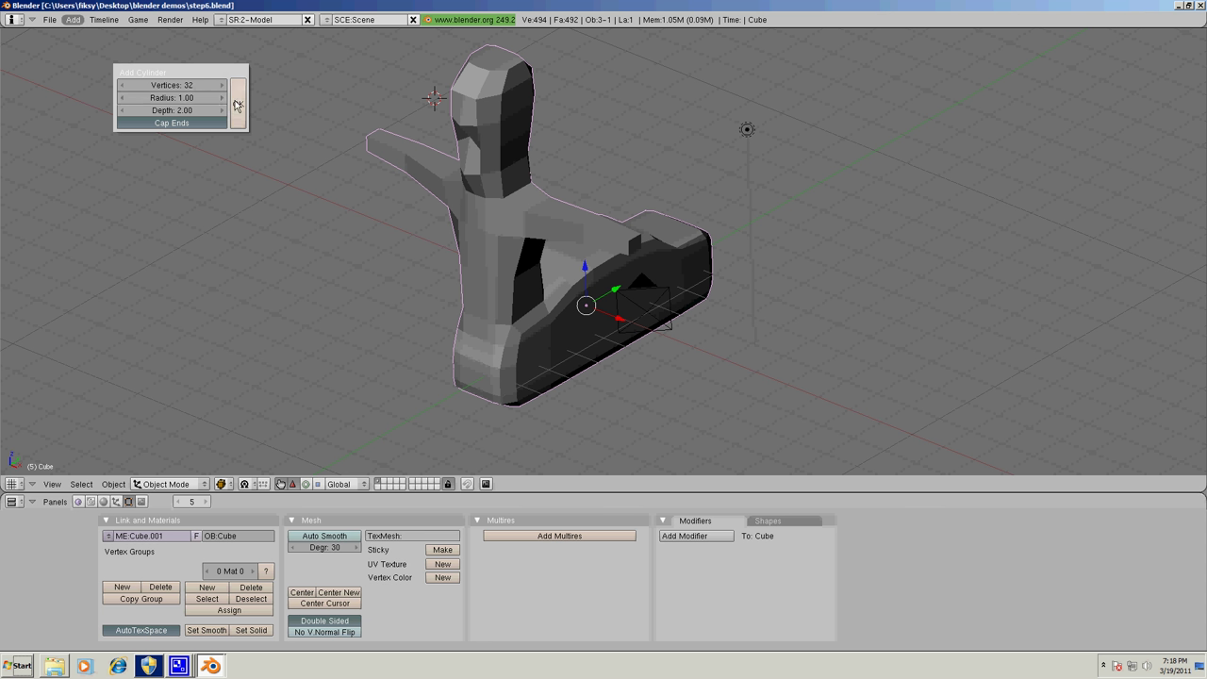
Create the default cylinder, slide it left along Y, and scale it down to 0.3476.
{"action": "left_click", "coordinate": [237, 105]}
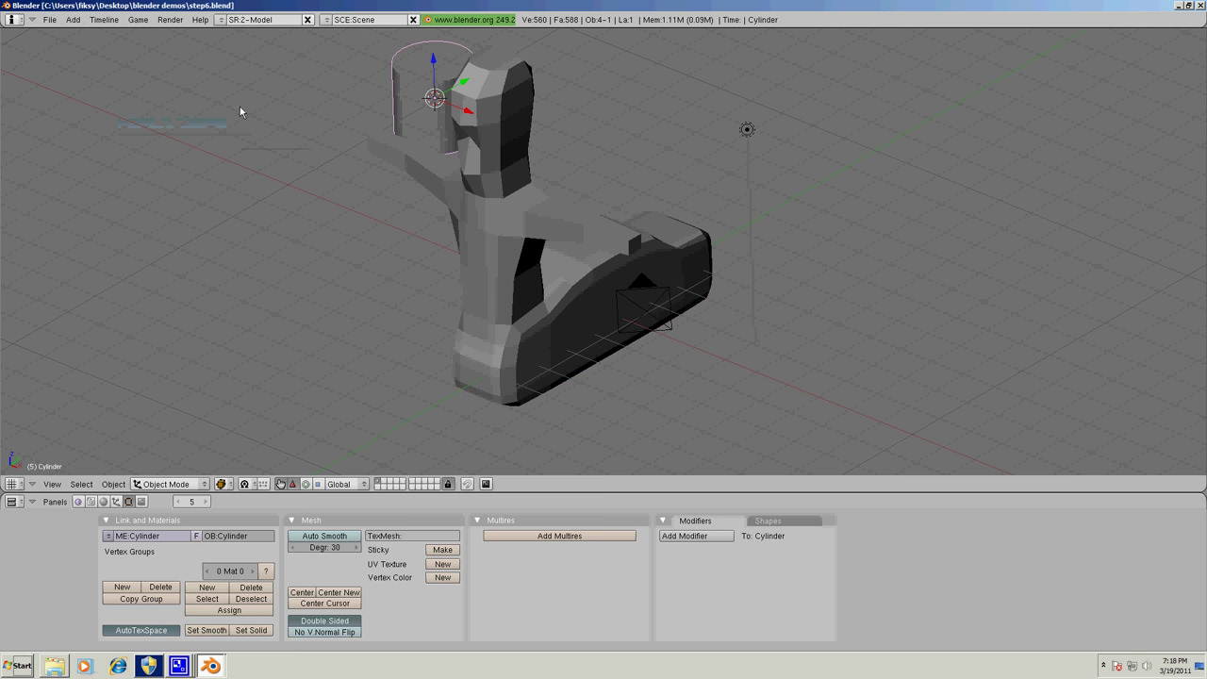
{"action": "left_click_drag", "start_coordinate": [465, 85], "coordinate": [372, 327]}
{"action": "left_click_drag", "start_coordinate": [392, 250], "coordinate": [369, 262]}
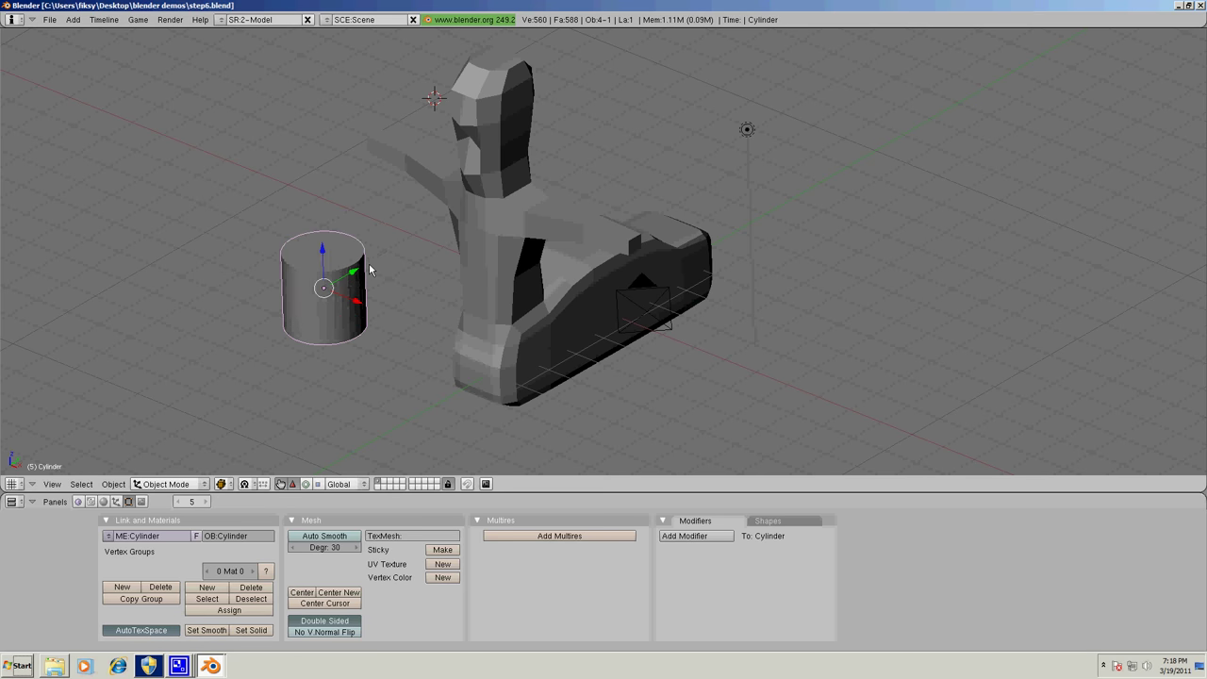
{"action": "key", "text": "s"}
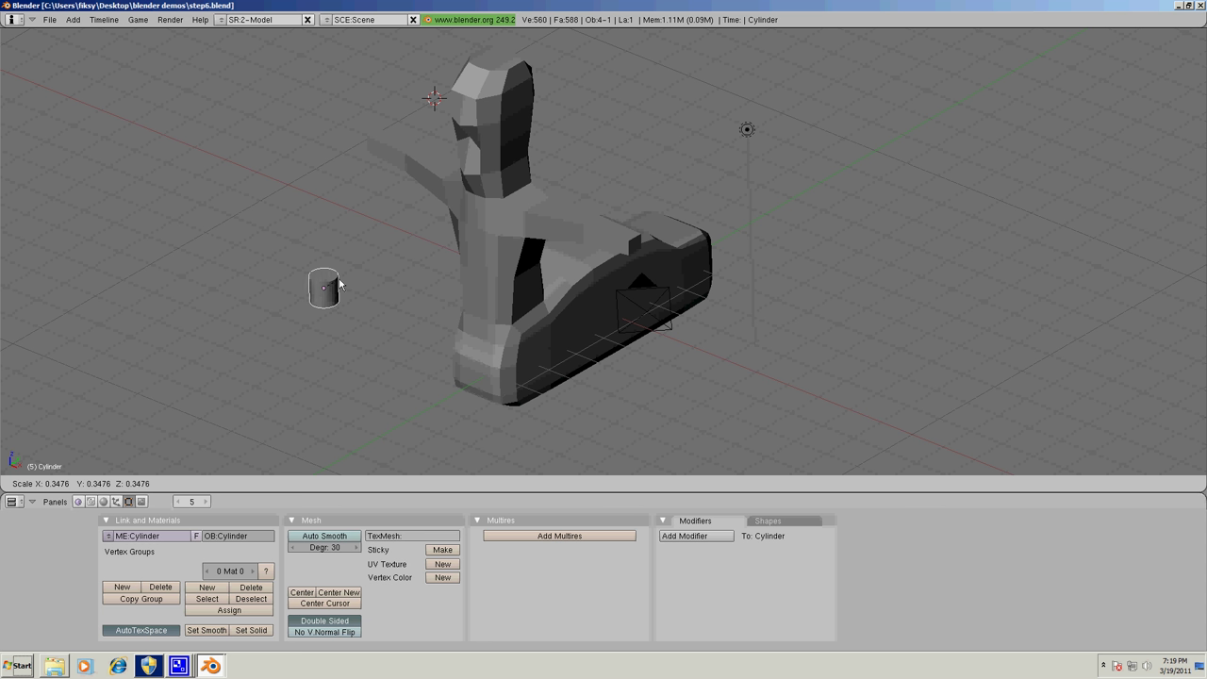
{"action": "left_click", "coordinate": [339, 282]}
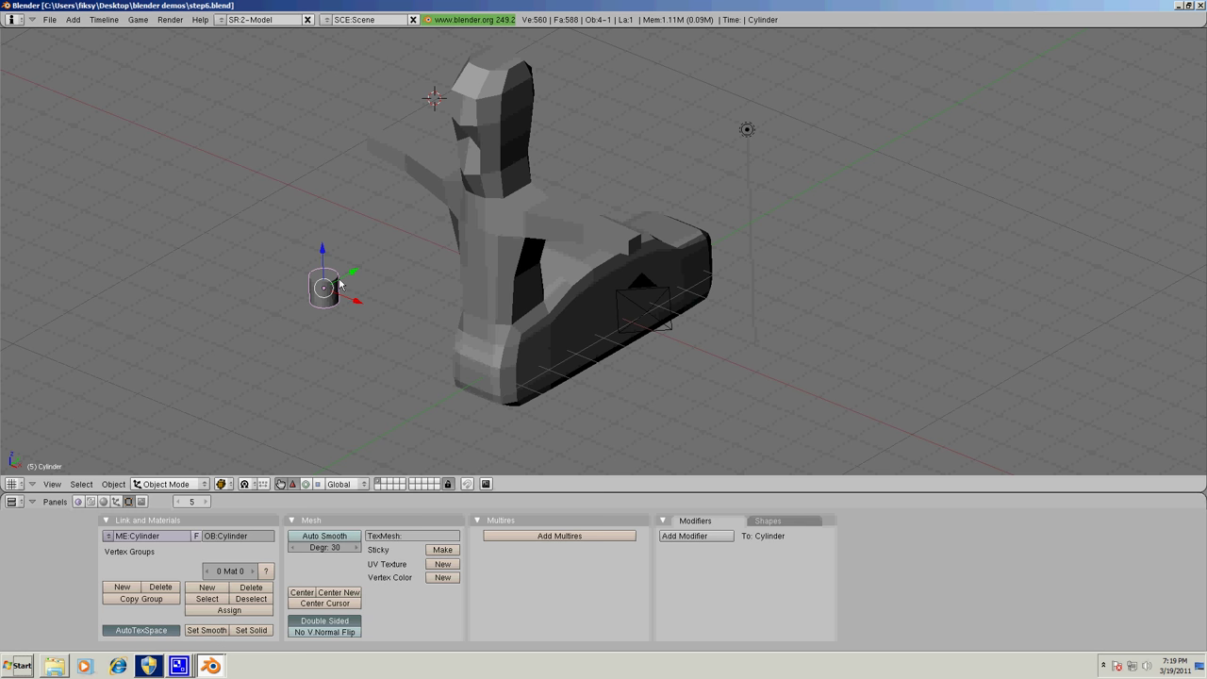
Stretch the cylinder along Z to about 7.15, then scale it uniformly by 1.4187.
{"action": "key", "text": "s"}
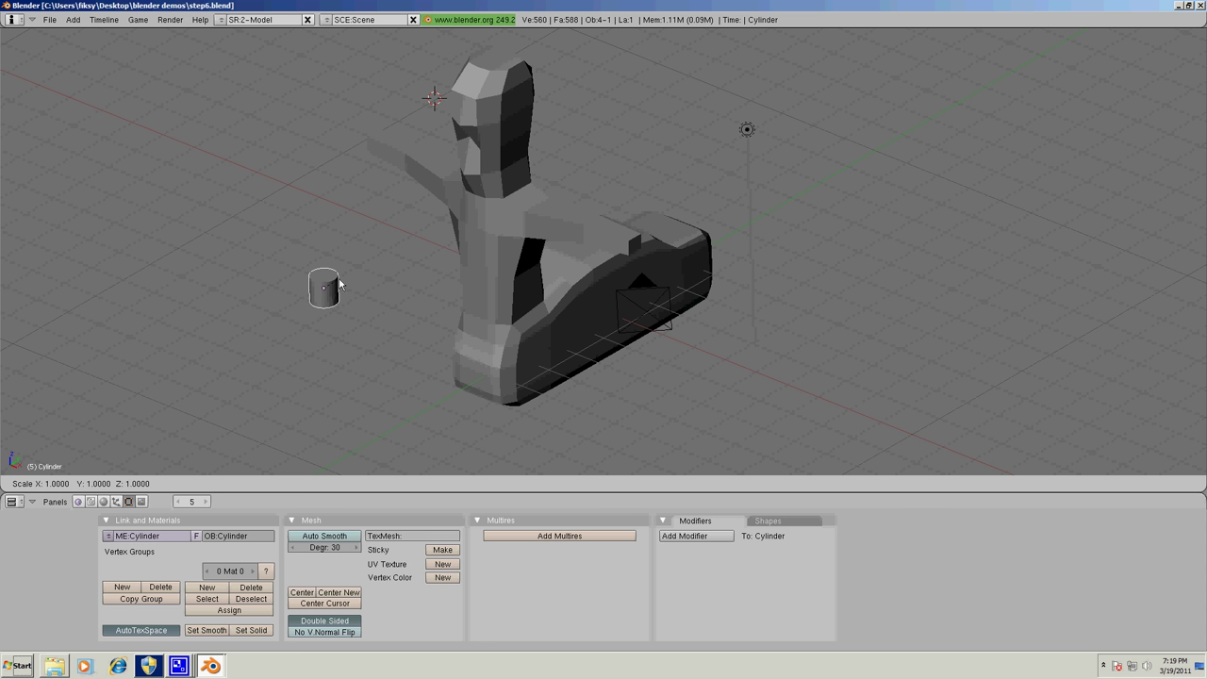
{"action": "key", "text": "z"}
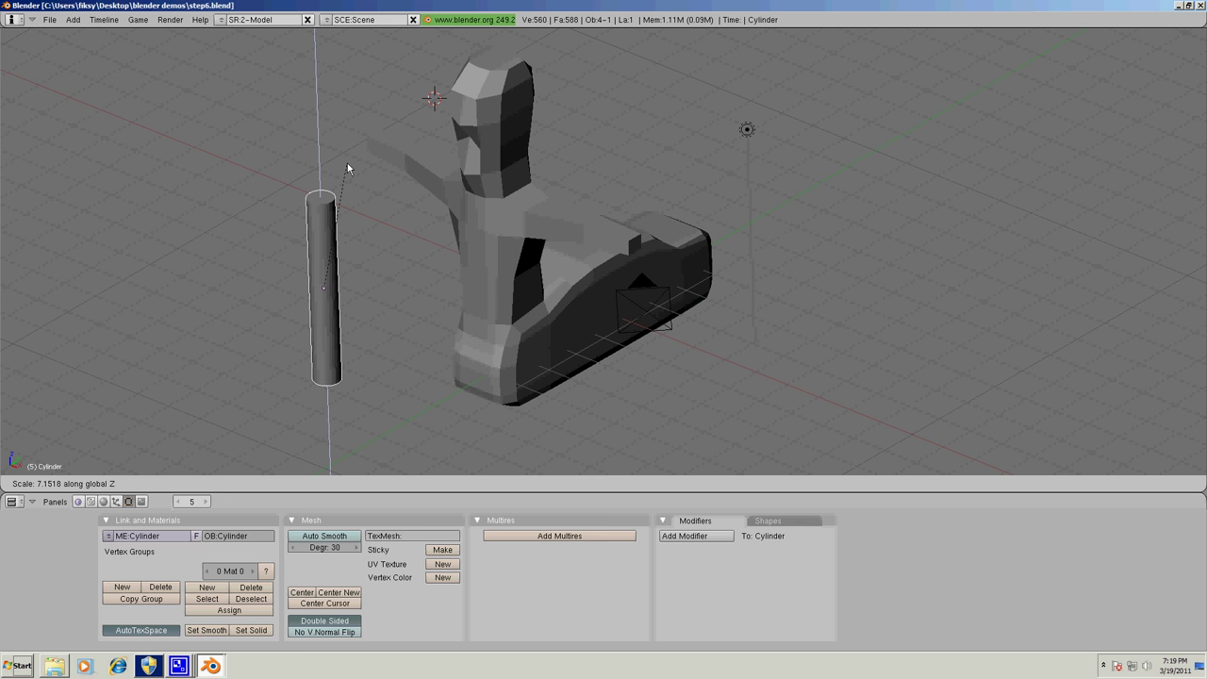
{"action": "left_click", "coordinate": [347, 168]}
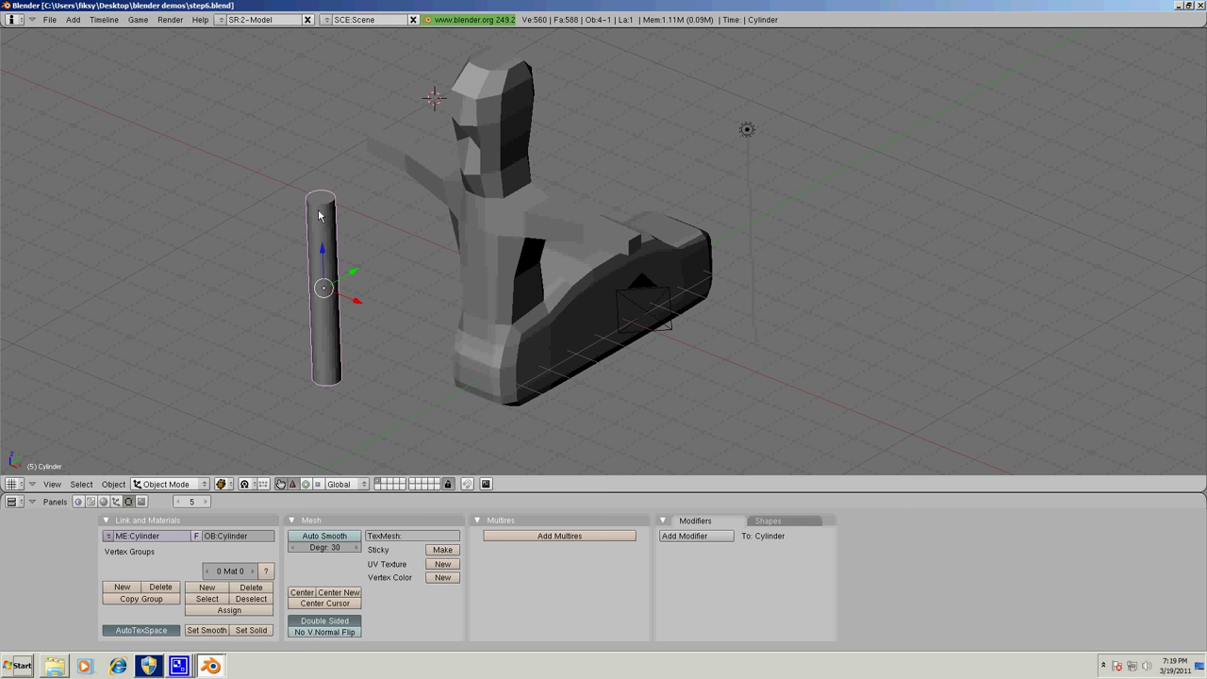
{"action": "key", "text": "s"}
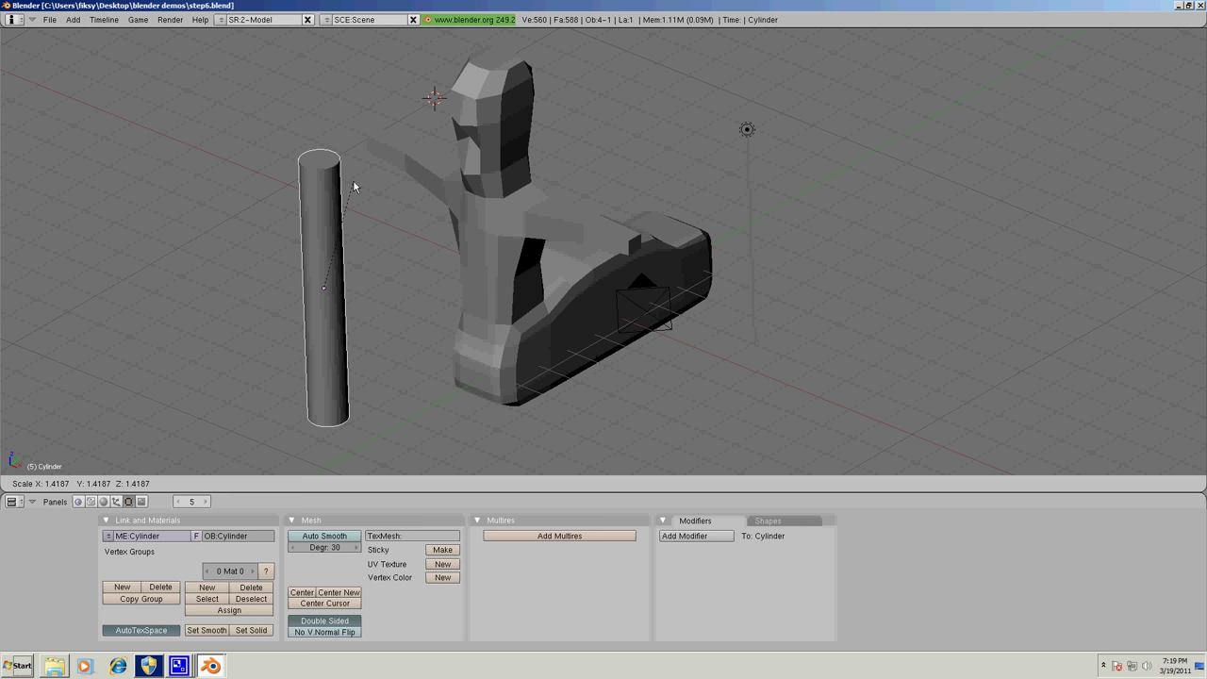
{"action": "left_click", "coordinate": [354, 183]}
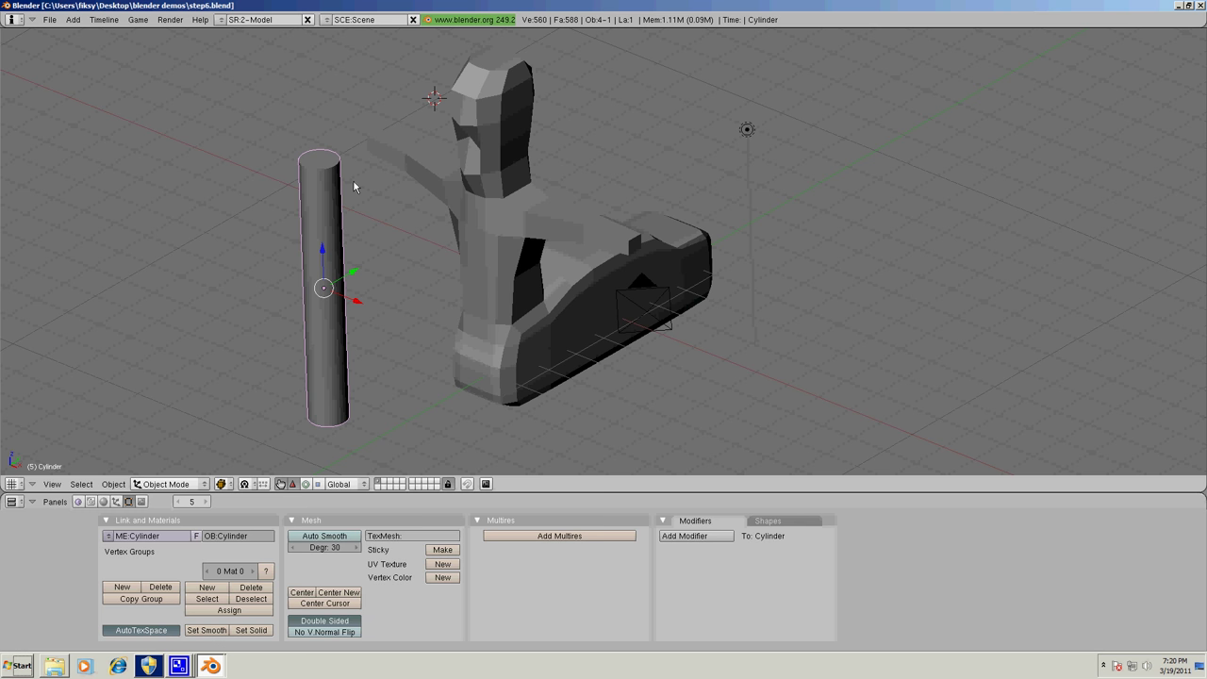
Rotate the cylinder about 90 degrees around the global Y axis.
{"action": "key", "text": "r"}
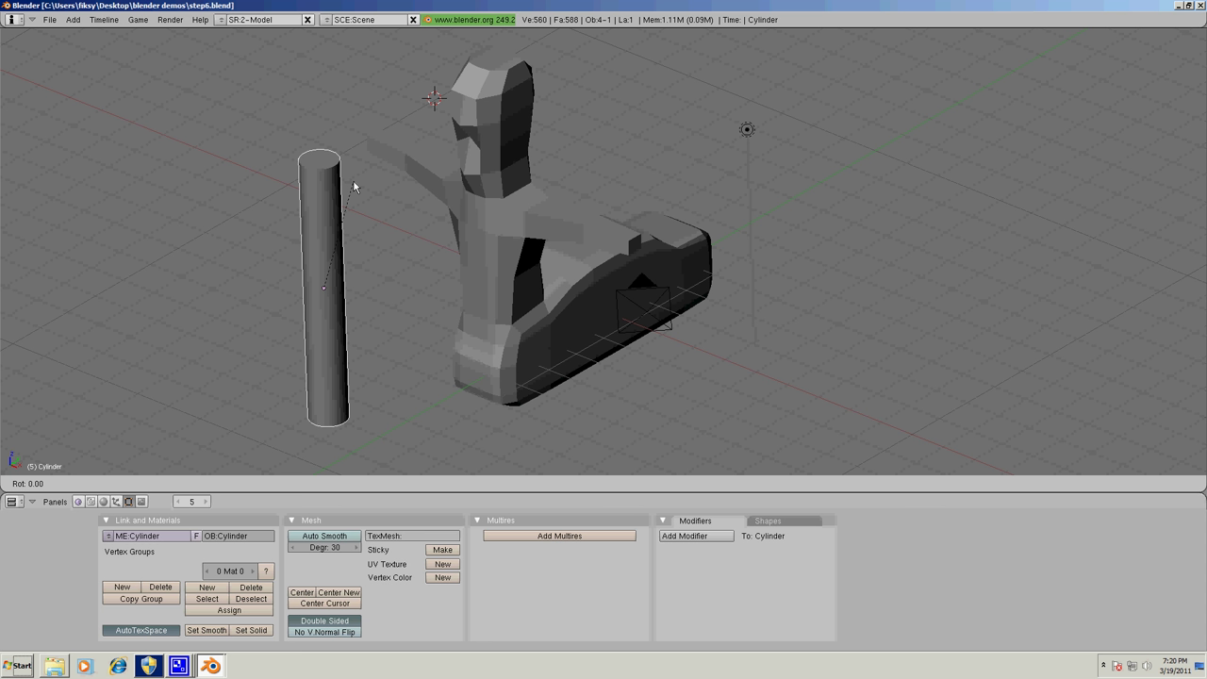
{"action": "key", "text": "y"}
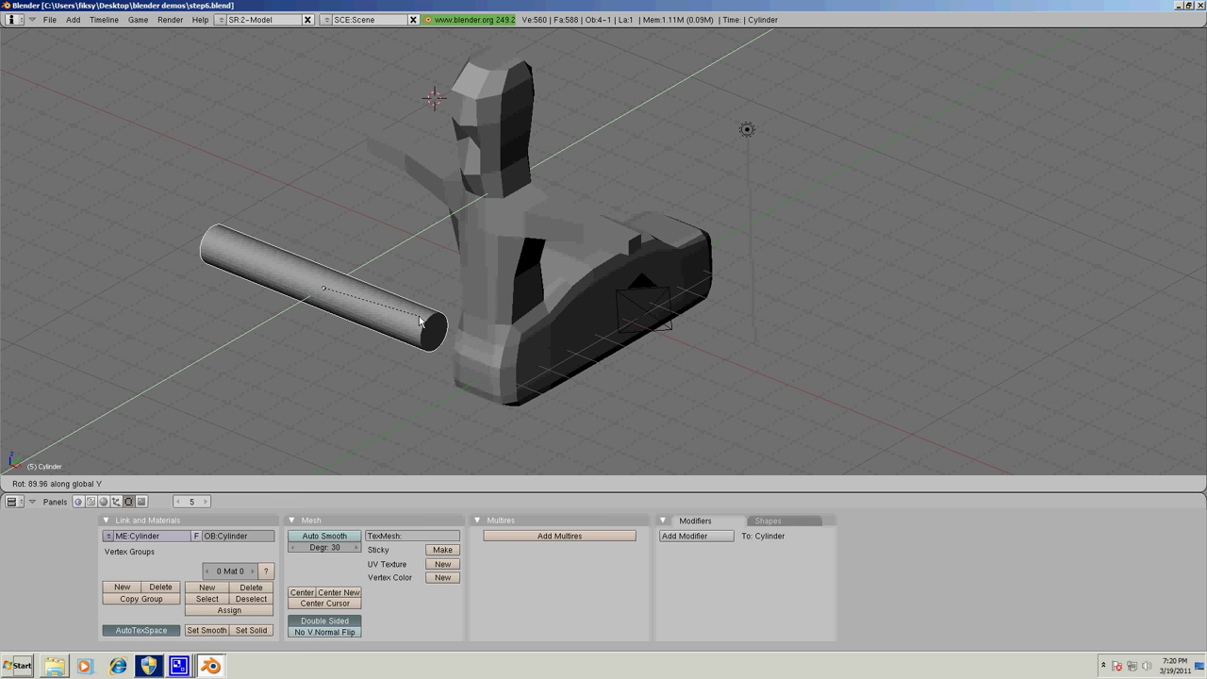
{"action": "left_click", "coordinate": [420, 321]}
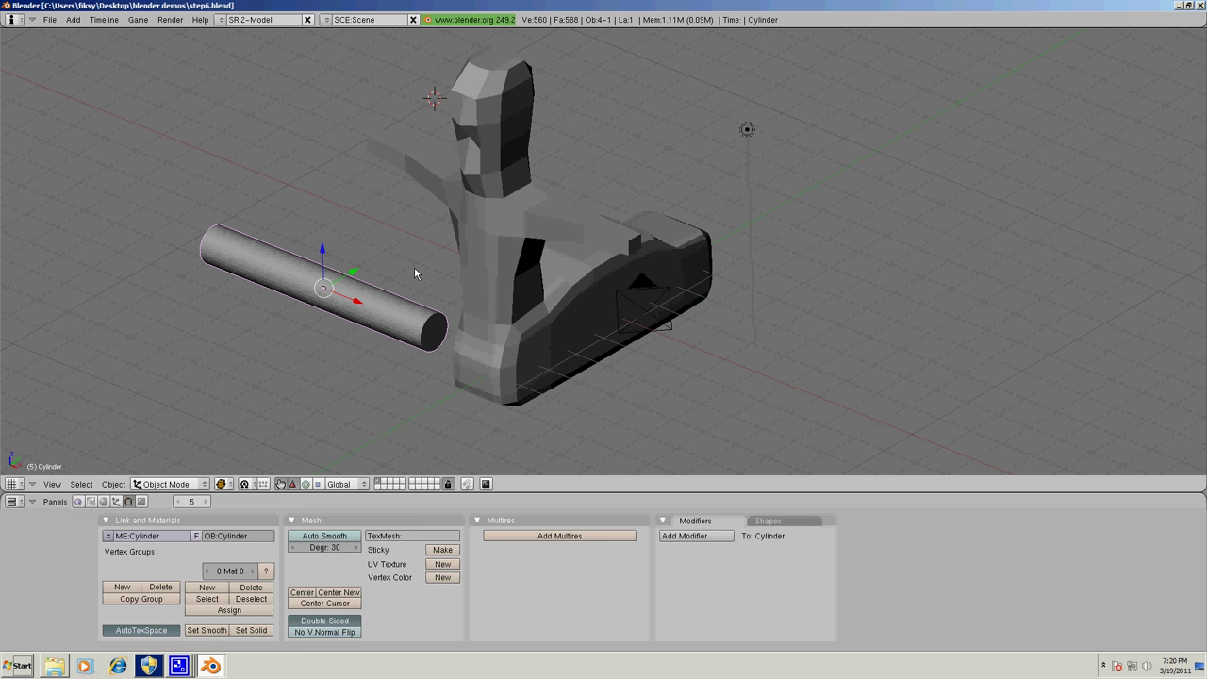
Set the cylinder's RotY to exactly 90 degrees in the Transform Properties panel.
{"action": "key", "text": "n"}
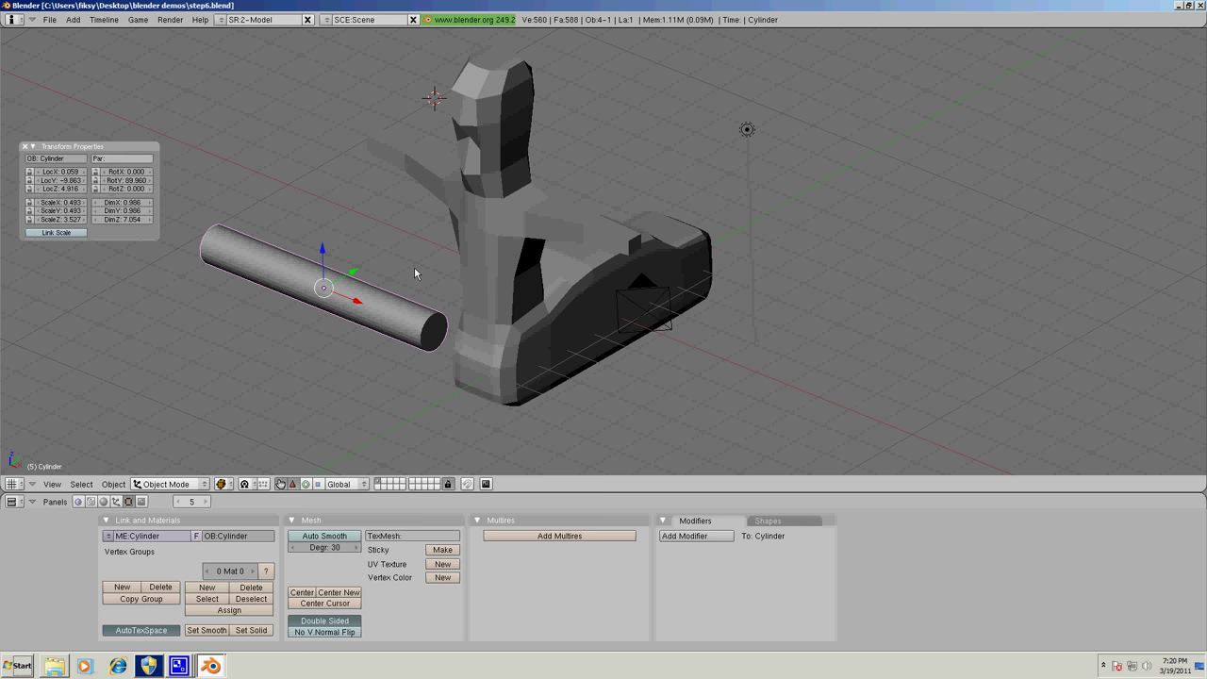
{"action": "left_click", "coordinate": [140, 184]}
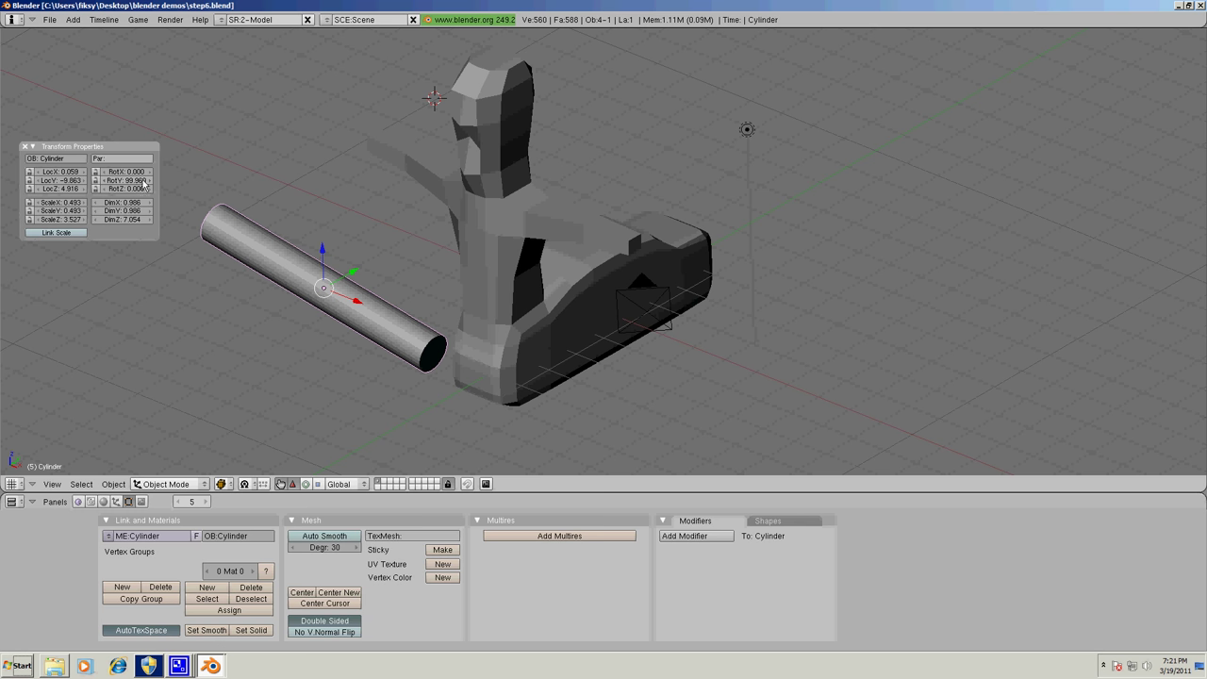
{"action": "left_click", "coordinate": [143, 184]}
{"action": "left_click", "coordinate": [143, 183]}
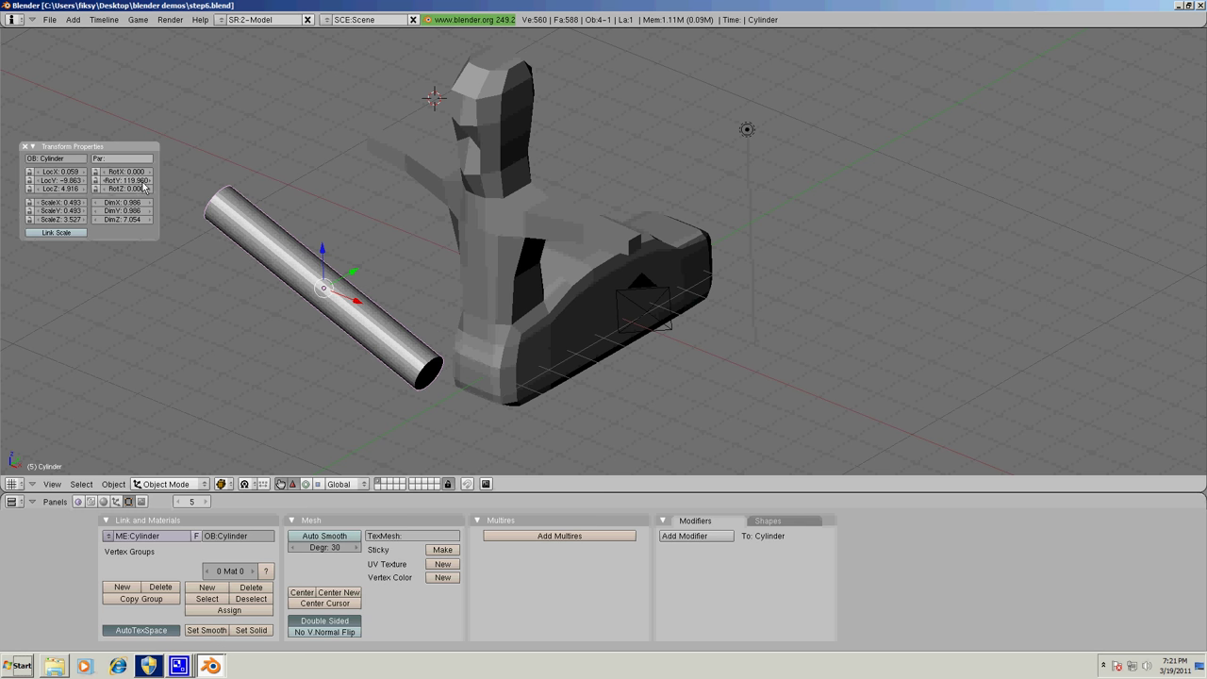
{"action": "left_click", "coordinate": [143, 186]}
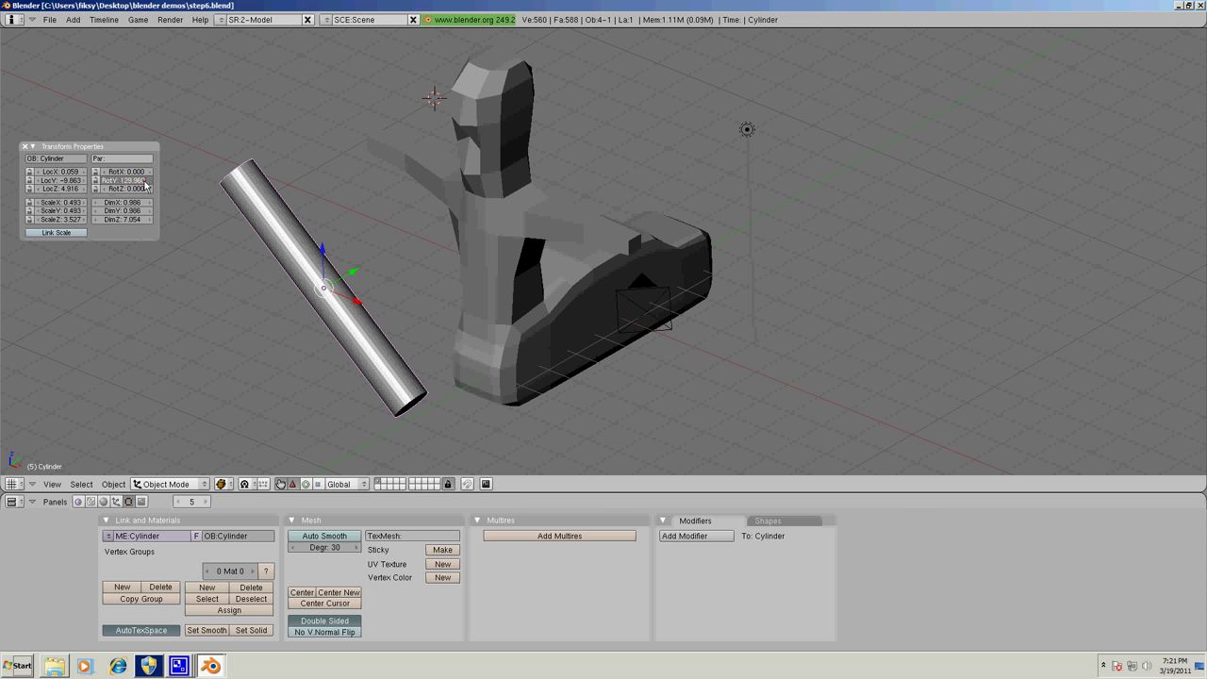
{"action": "type", "text": "129"}
{"action": "type", "text": "9"}
{"action": "key", "text": "Return"}
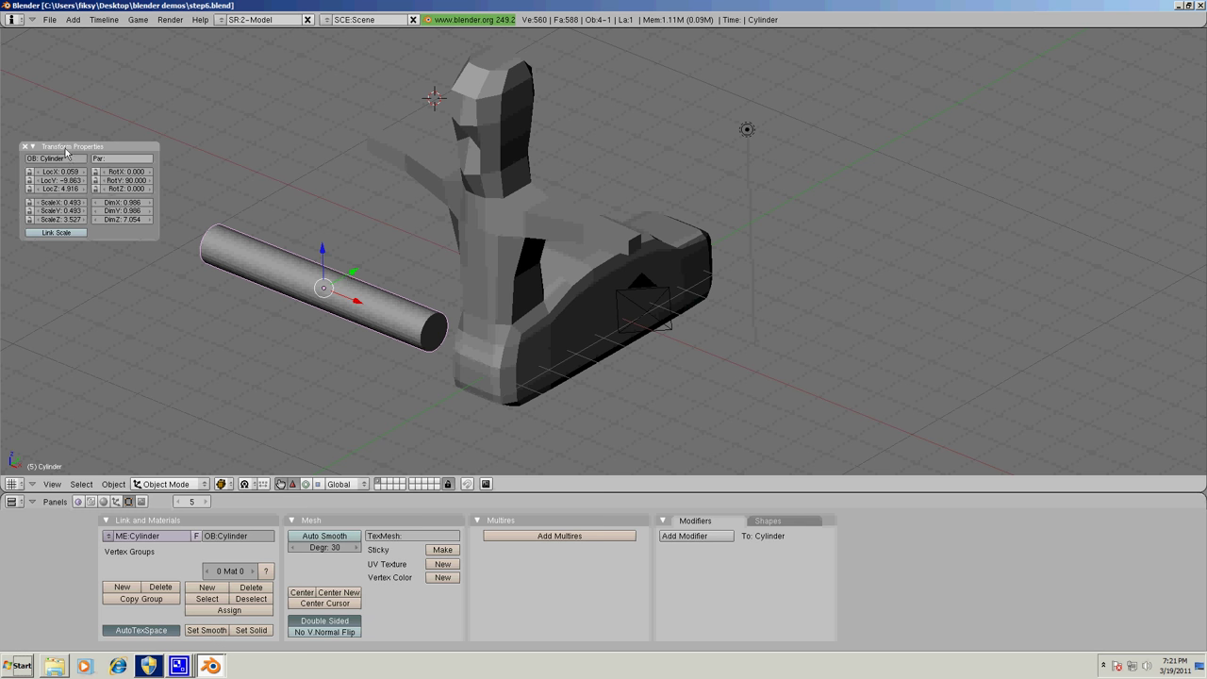
Move the cylinder along X and Z to the body's base, at X 0.138, Y -1.953, Z -0.677.
{"action": "left_click_drag", "start_coordinate": [70, 150], "coordinate": [83, 92]}
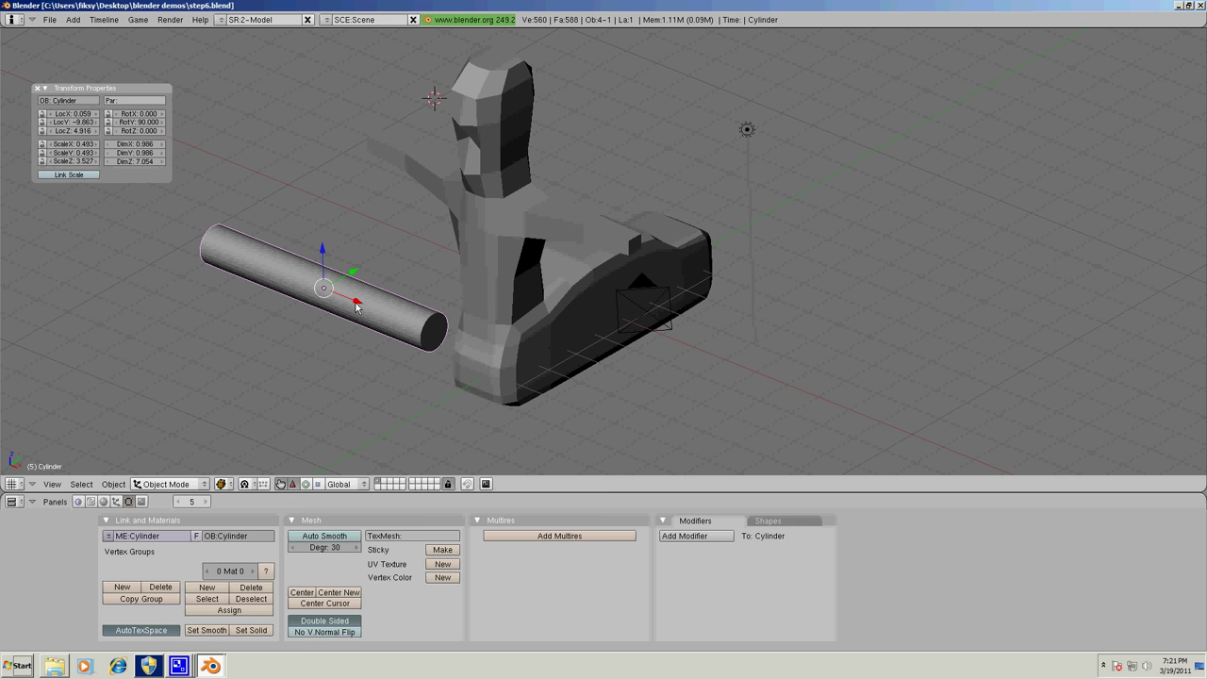
{"action": "left_click_drag", "start_coordinate": [356, 303], "coordinate": [525, 352]}
{"action": "left_click_drag", "start_coordinate": [512, 266], "coordinate": [552, 322]}
{"action": "middle_click_drag", "start_coordinate": [552, 322], "coordinate": [585, 349]}
{"action": "key", "text": "ctrl+z"}
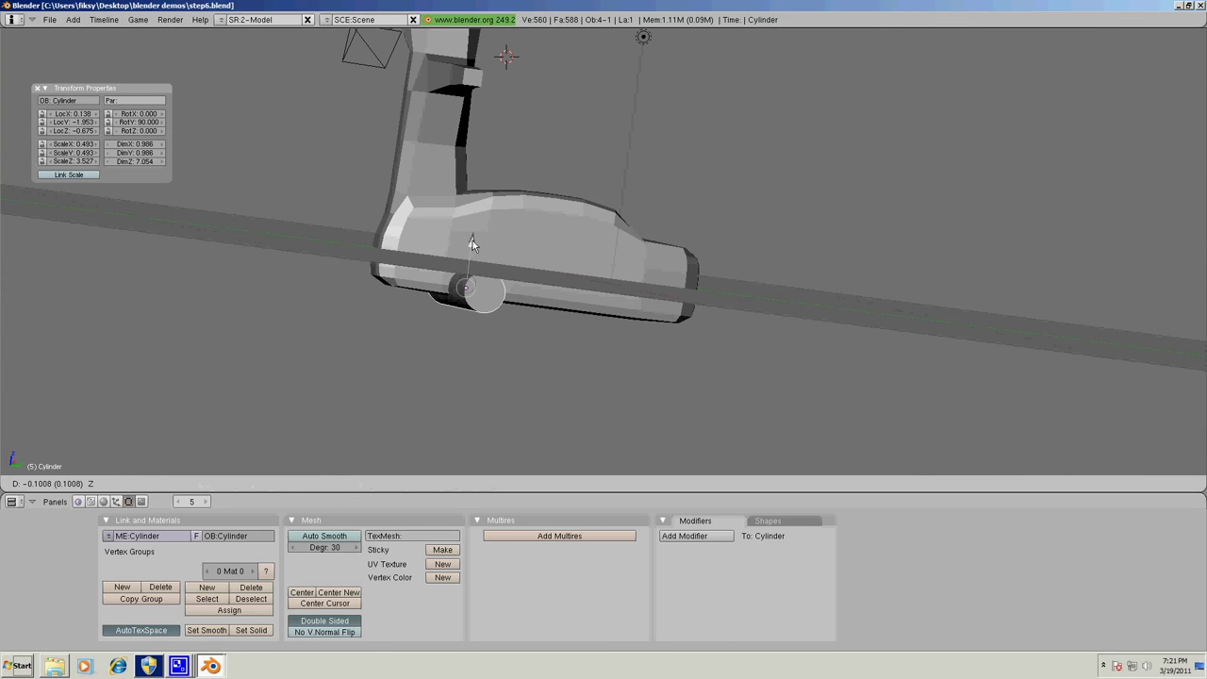
{"action": "middle_click_drag", "start_coordinate": [473, 240], "coordinate": [763, 332]}
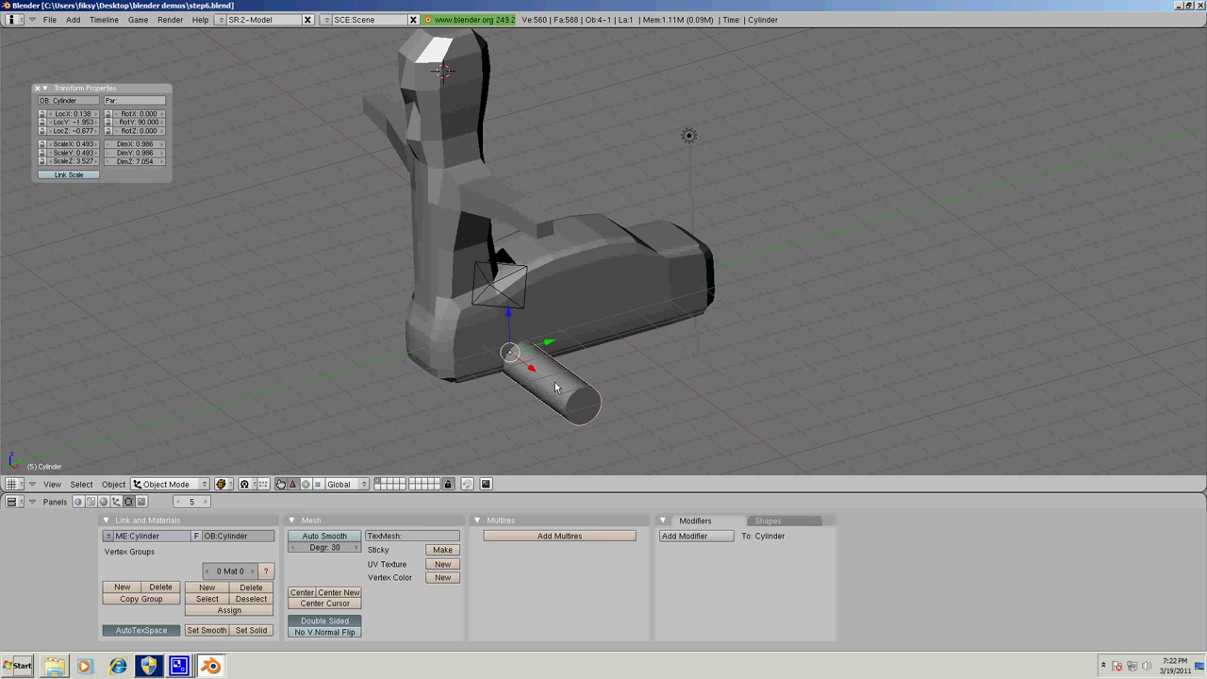
Select the car body plus the cylinder and bring up the Boolean Tools menu.
{"action": "left_click", "coordinate": [594, 283]}
{"action": "right_click", "coordinate": [594, 283]}
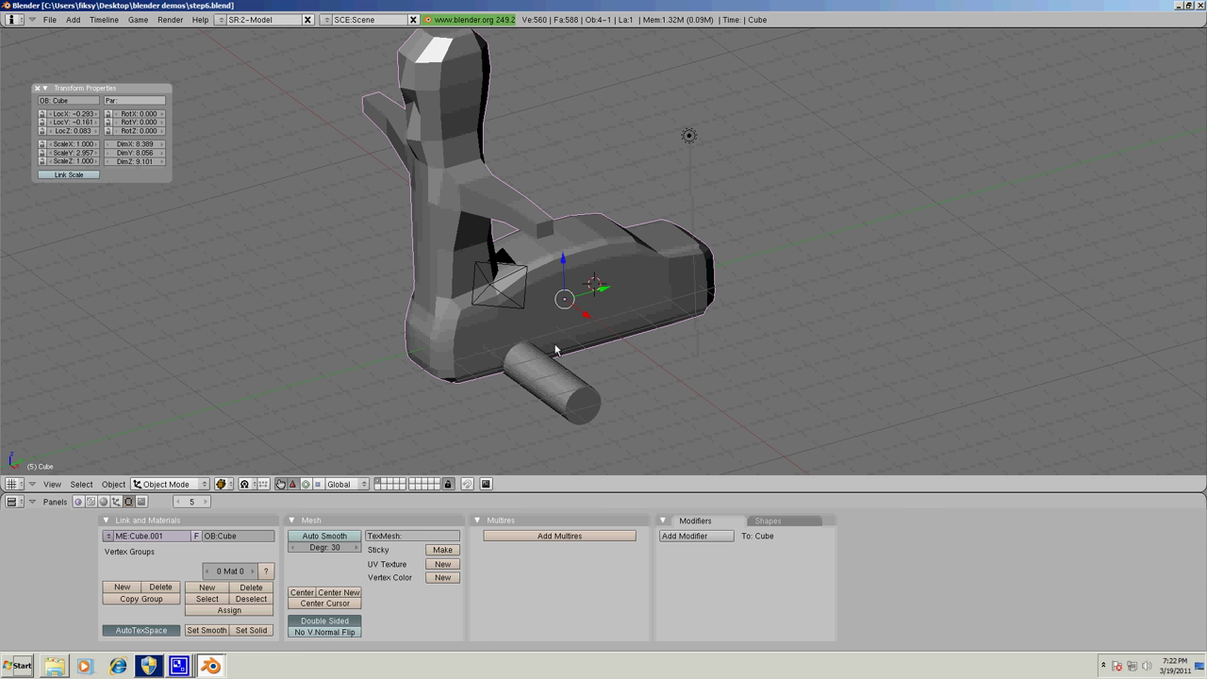
{"action": "right_click", "coordinate": [549, 382]}
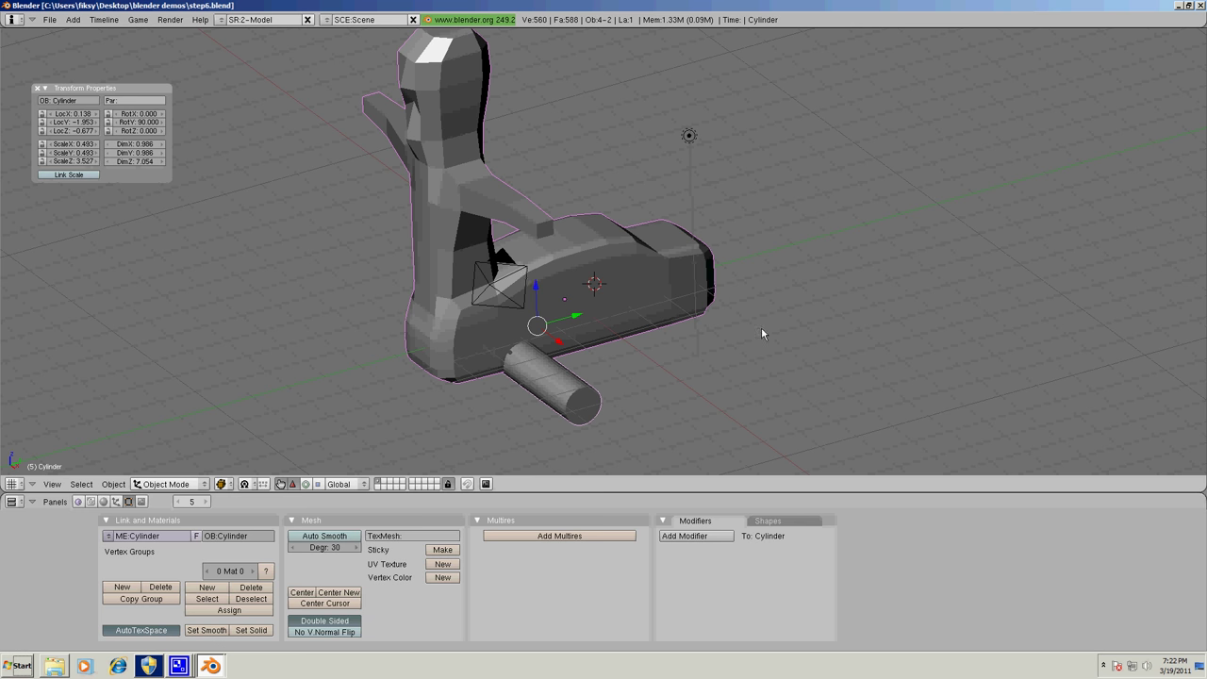
{"action": "key", "text": "w"}
{"action": "key", "text": "w"}
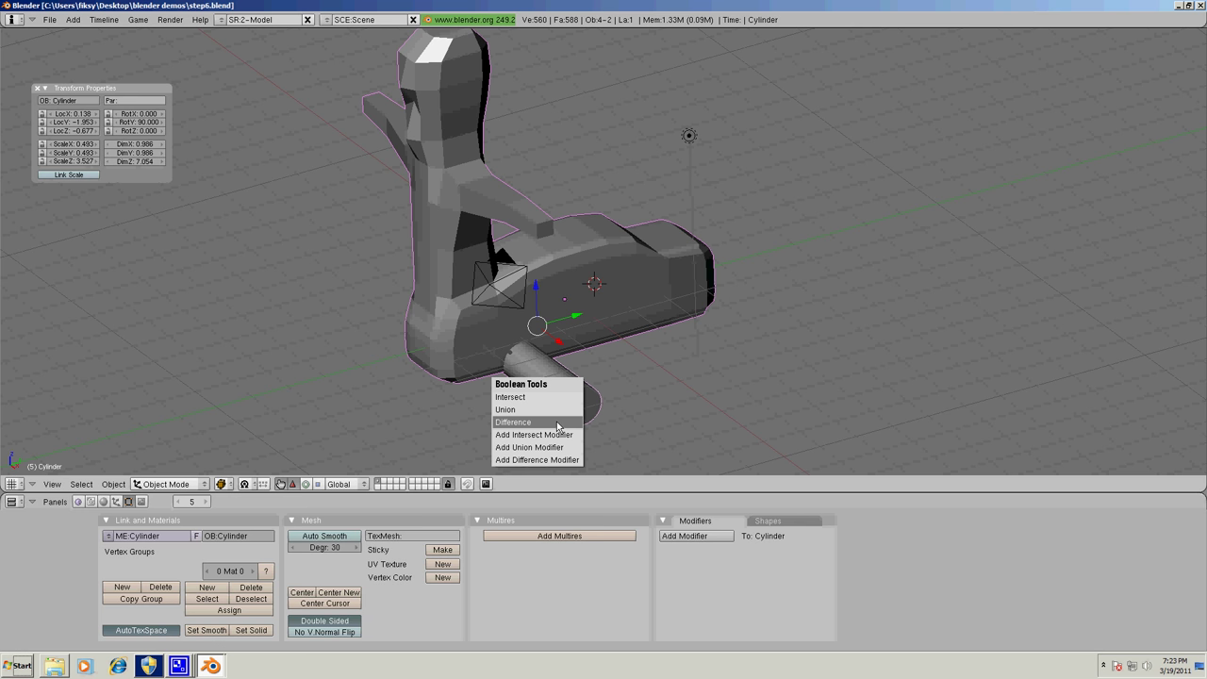
Apply a boolean Difference, then lift the original body and cylinder up along Z.
{"action": "left_click", "coordinate": [557, 422]}
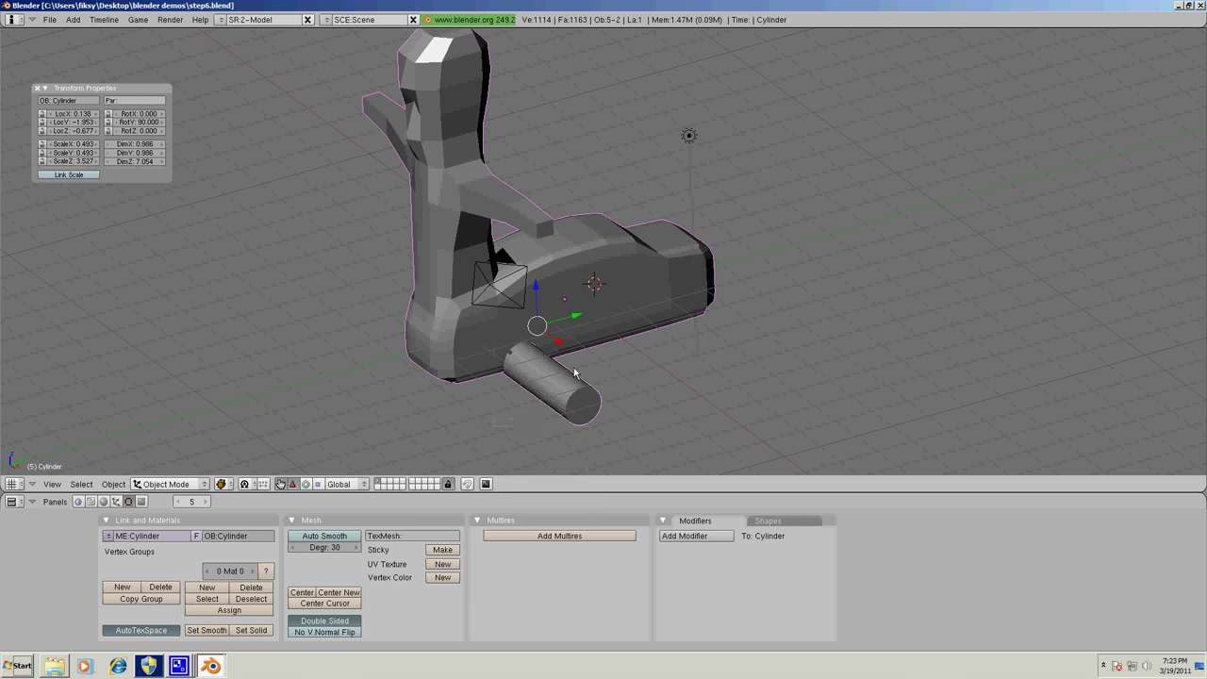
{"action": "left_click", "coordinate": [629, 368]}
{"action": "left_click_drag", "start_coordinate": [536, 289], "coordinate": [850, 138]}
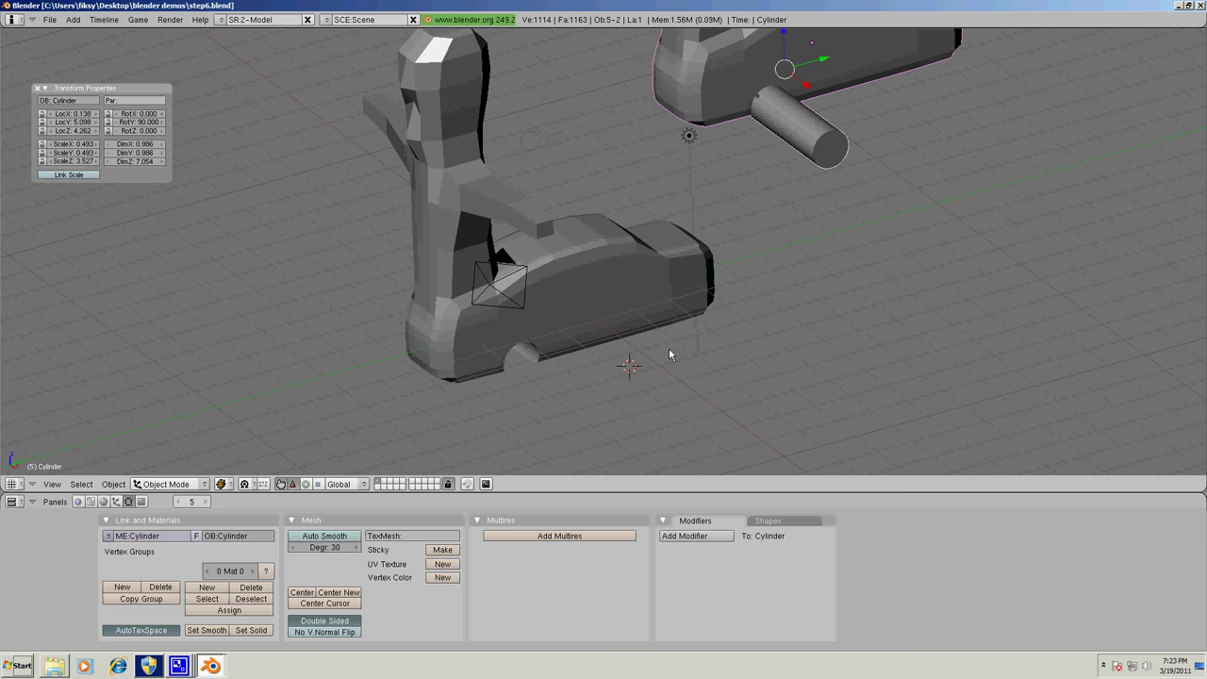
{"action": "middle_click_drag", "start_coordinate": [704, 346], "coordinate": [456, 277]}
{"action": "middle_click_drag", "start_coordinate": [520, 417], "coordinate": [500, 188]}
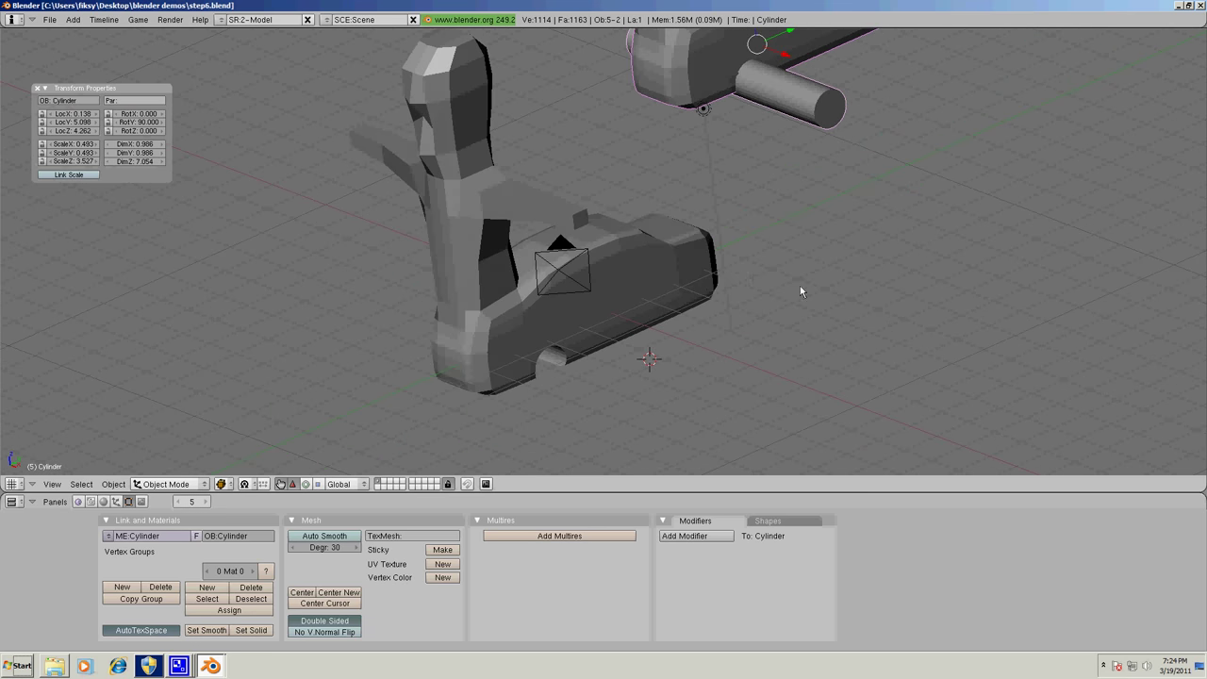
Erase the original body floating above the carved model.
{"action": "middle_click_drag", "start_coordinate": [799, 285], "coordinate": [827, 196]}
{"action": "left_click", "coordinate": [681, 132]}
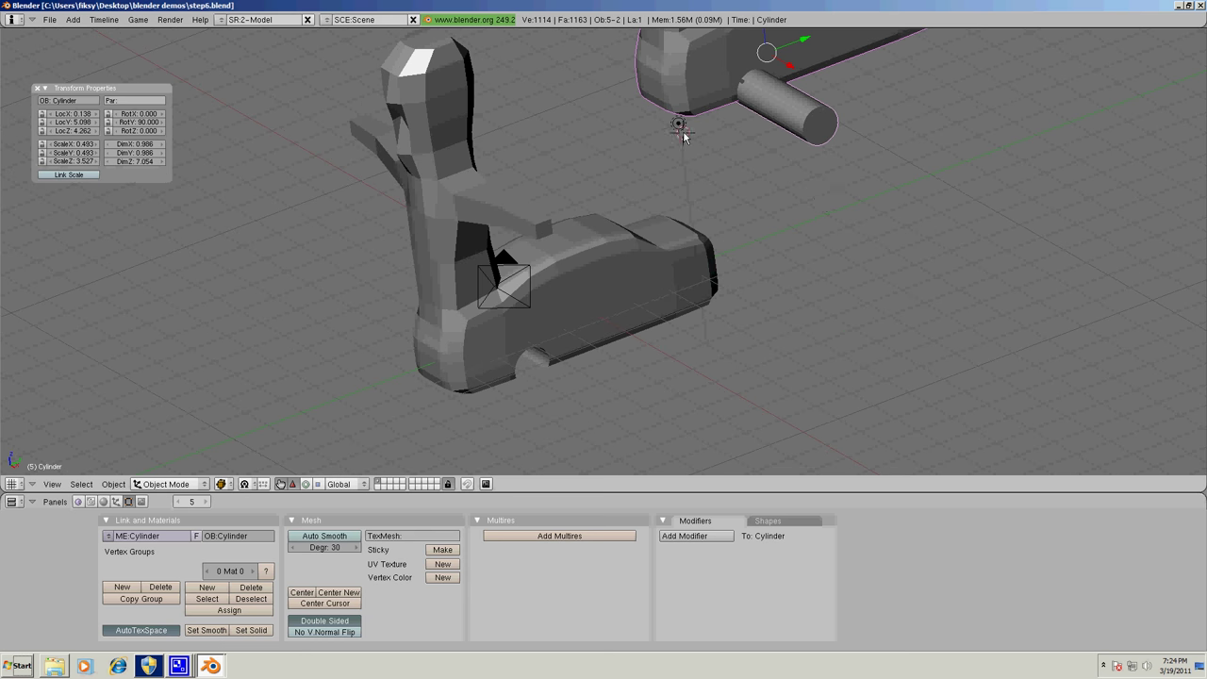
{"action": "left_click", "coordinate": [694, 69]}
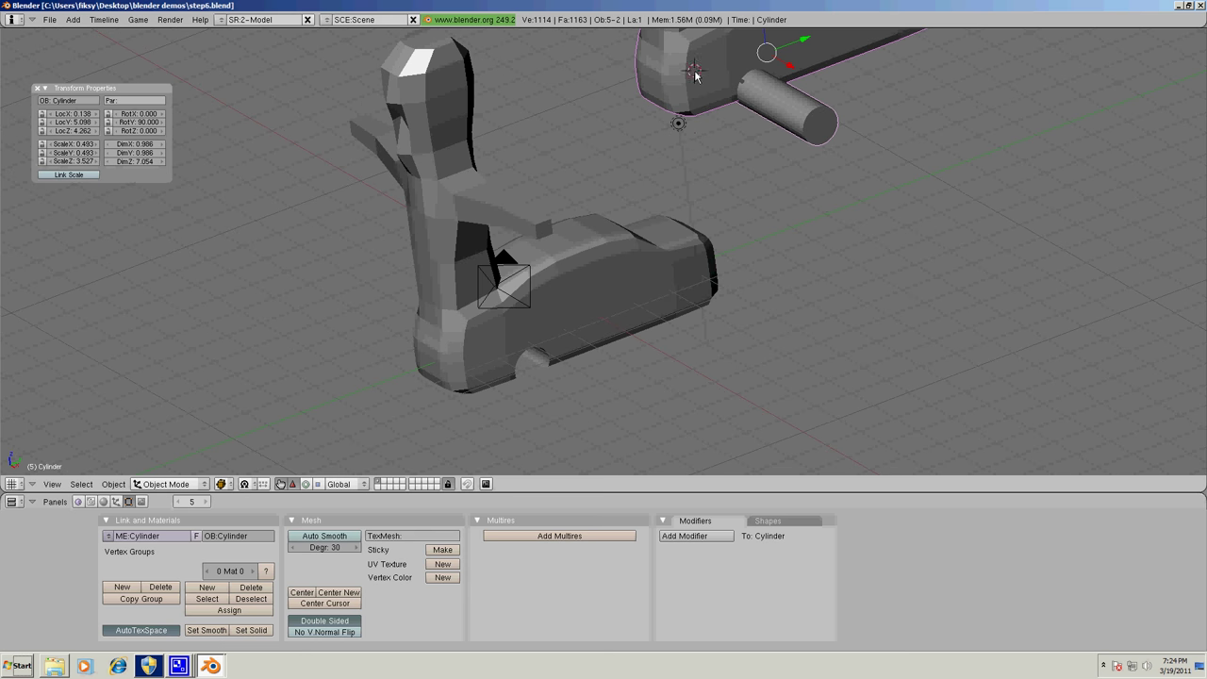
{"action": "right_click", "coordinate": [740, 44]}
{"action": "key", "text": "x"}
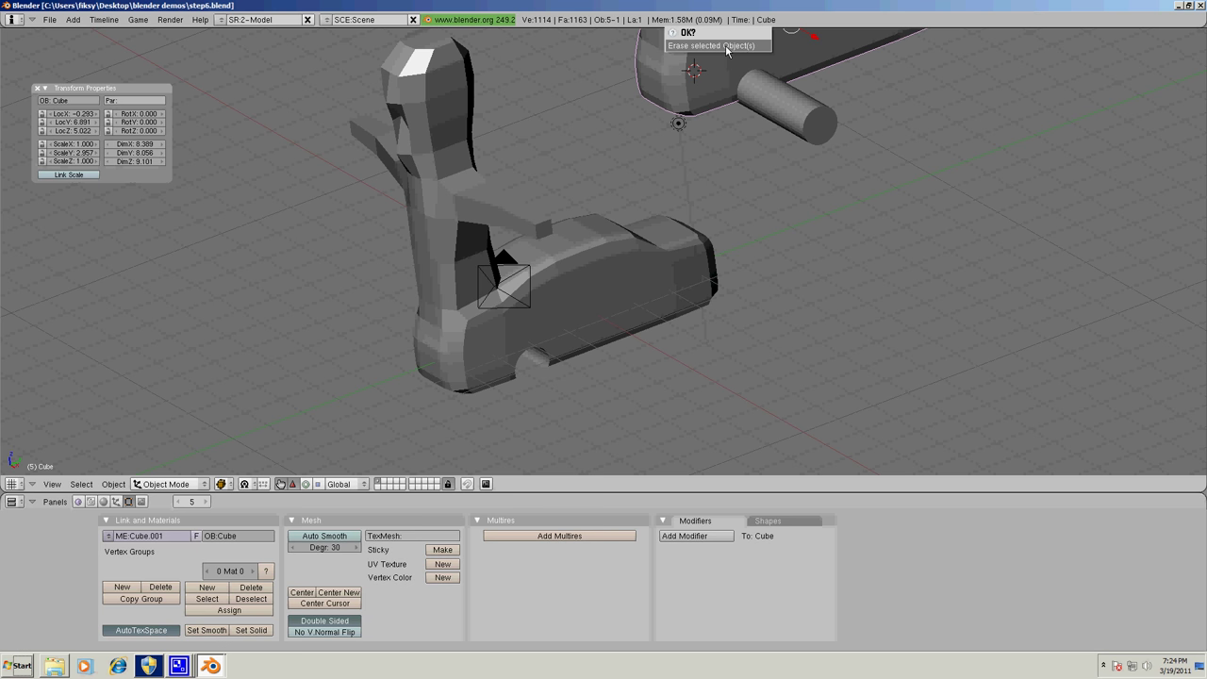
{"action": "left_click", "coordinate": [725, 44]}
Erase the cylinder cutter, leaving only the notched Cube.001.
{"action": "left_click", "coordinate": [738, 80]}
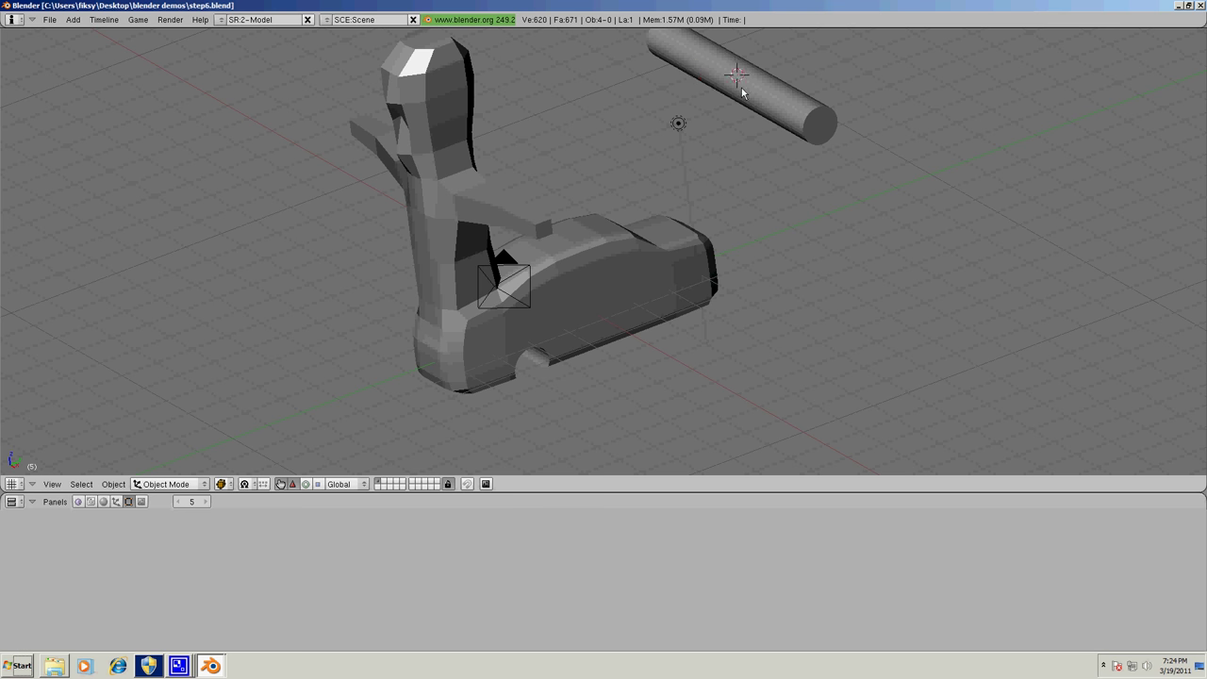
{"action": "right_click", "coordinate": [755, 89]}
{"action": "key", "text": "x"}
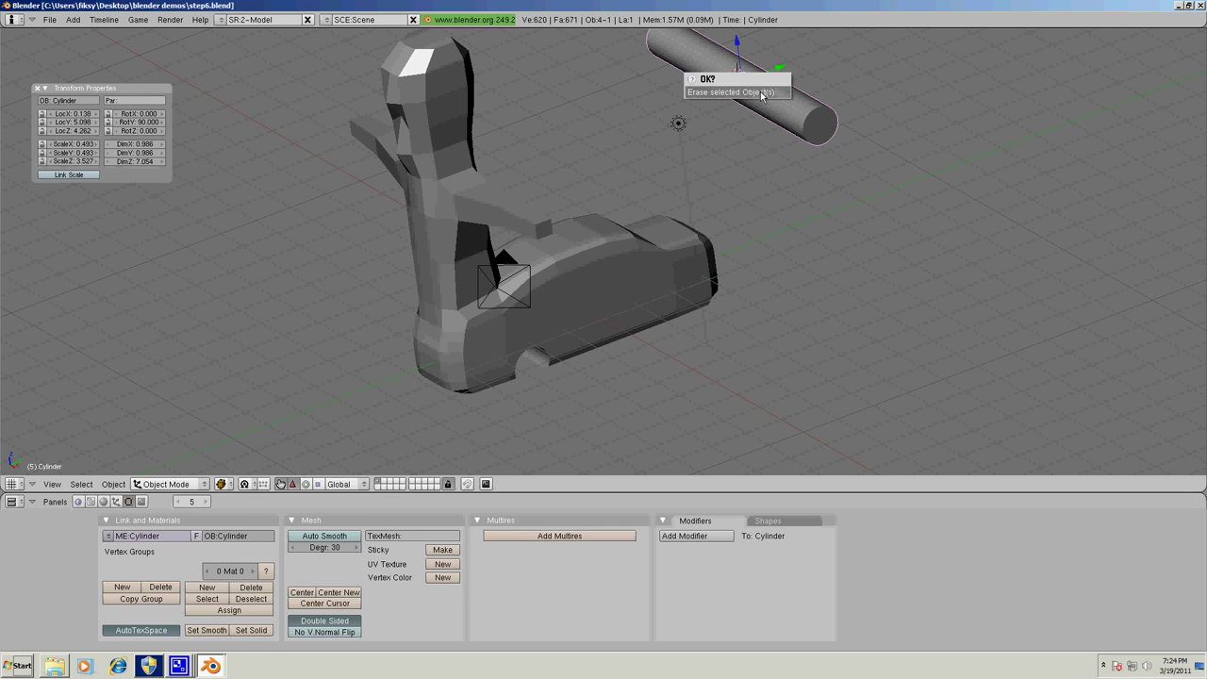
{"action": "left_click", "coordinate": [719, 91]}
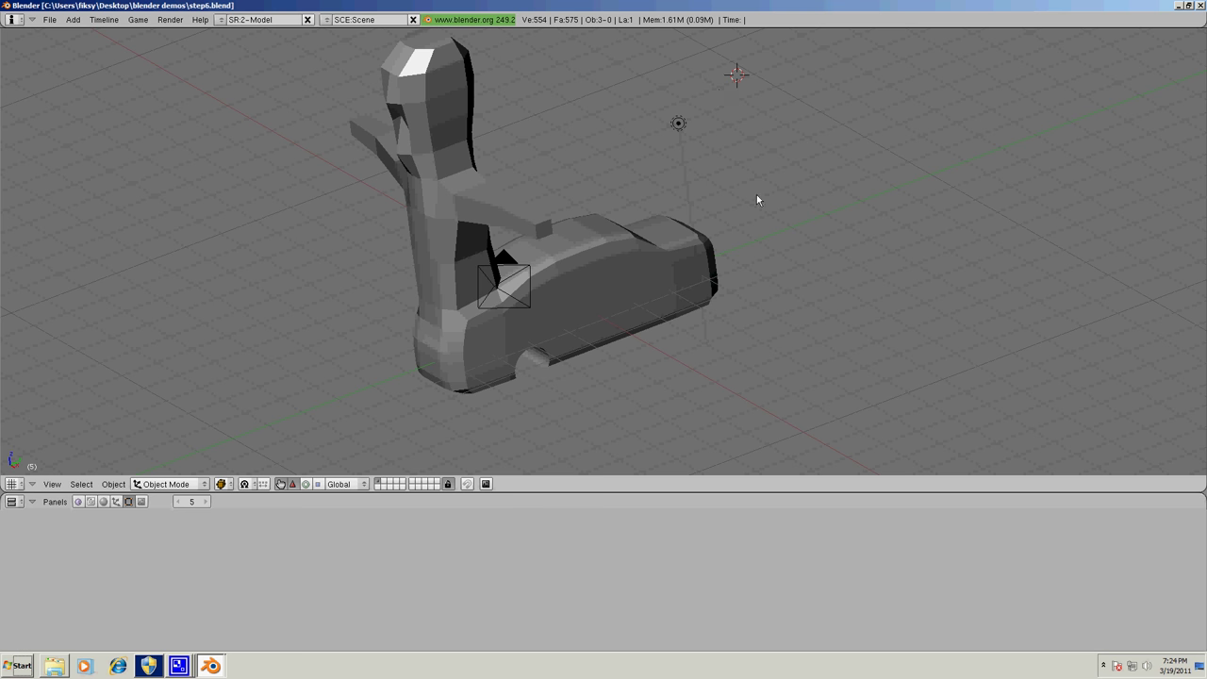
{"action": "middle_click_drag", "start_coordinate": [757, 197], "coordinate": [752, 303]}
Select the carved body Cube.001 with its wheel-well notch to show its properties.
{"action": "right_click", "coordinate": [575, 265]}
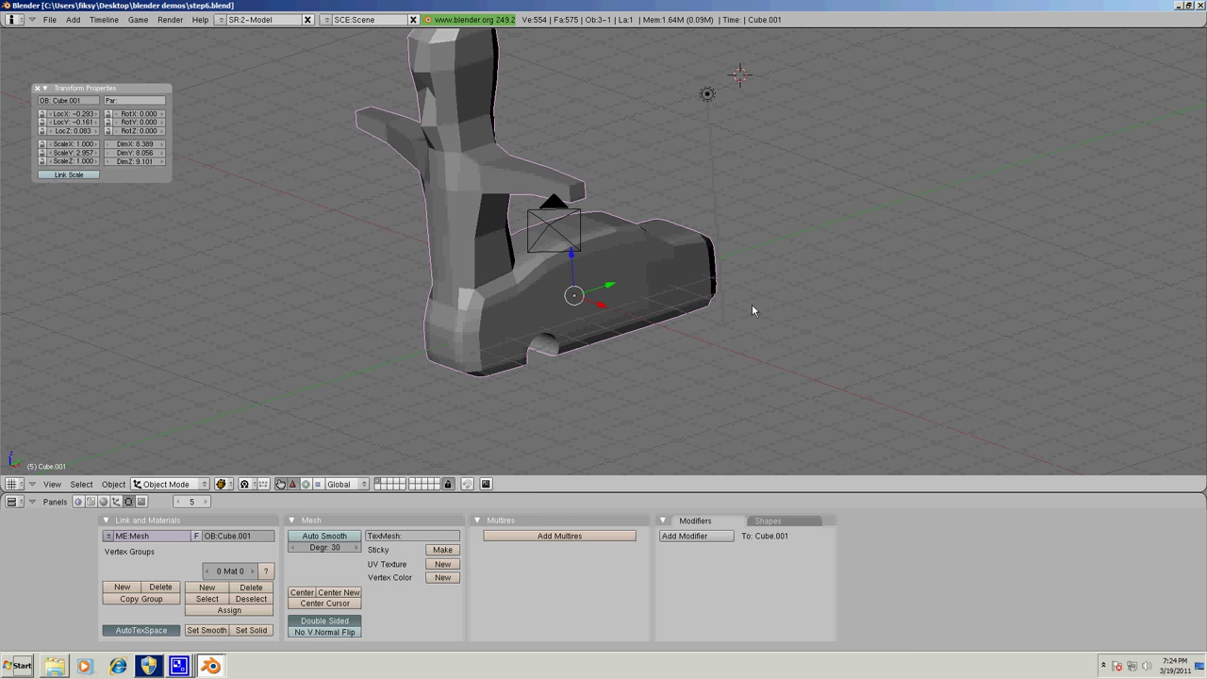